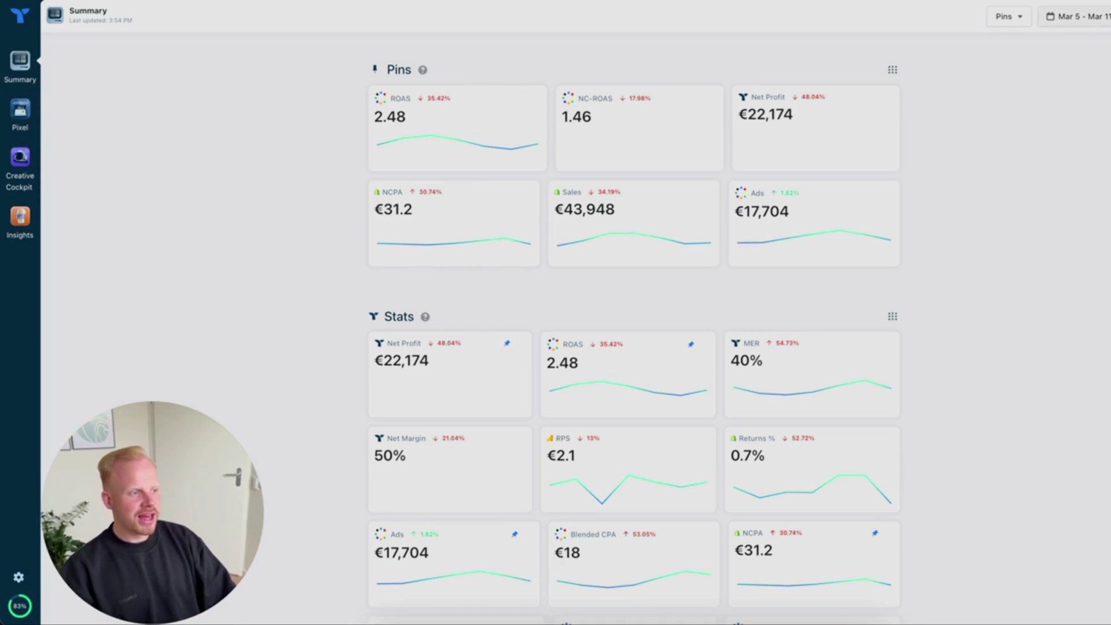
{"action": "left_click", "coordinate": [1106, 22]}
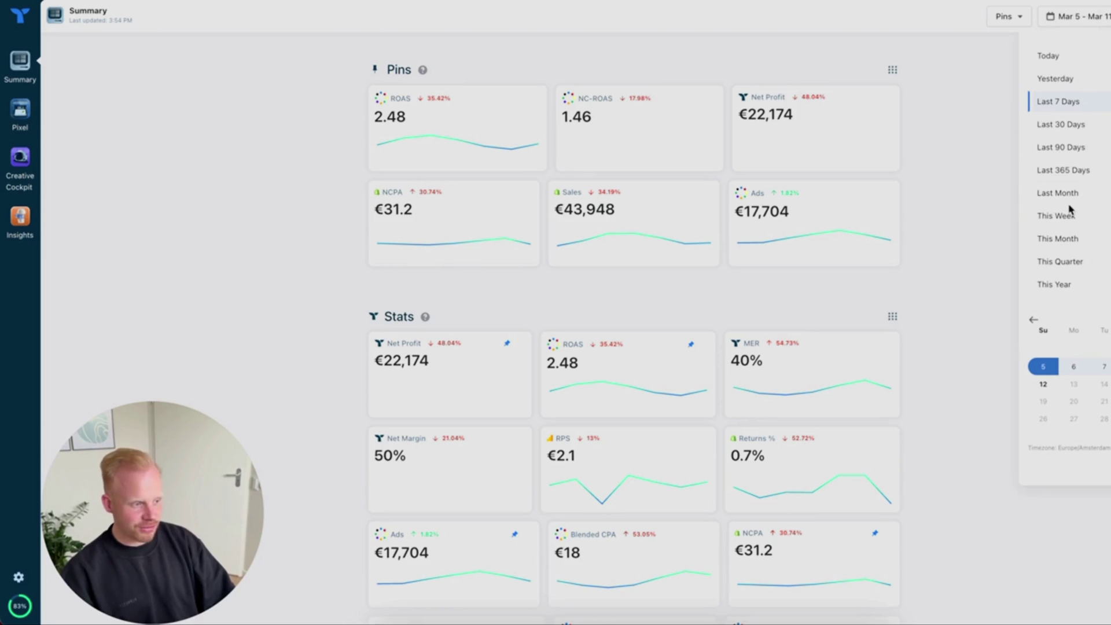
{"action": "left_click", "coordinate": [960, 108]}
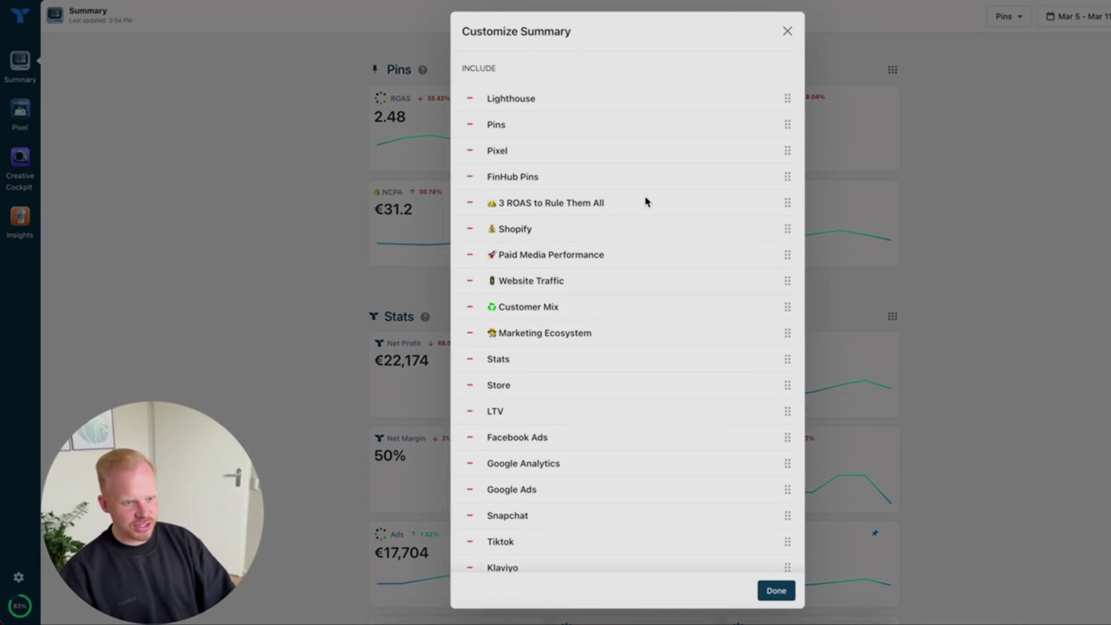
{"action": "scroll", "coordinate": [706, 219], "scroll_direction": "down", "scroll_amount": 3}
{"action": "scroll", "coordinate": [707, 219], "scroll_direction": "down", "scroll_amount": 7}
{"action": "scroll", "coordinate": [706, 219], "scroll_direction": "up", "scroll_amount": 10}
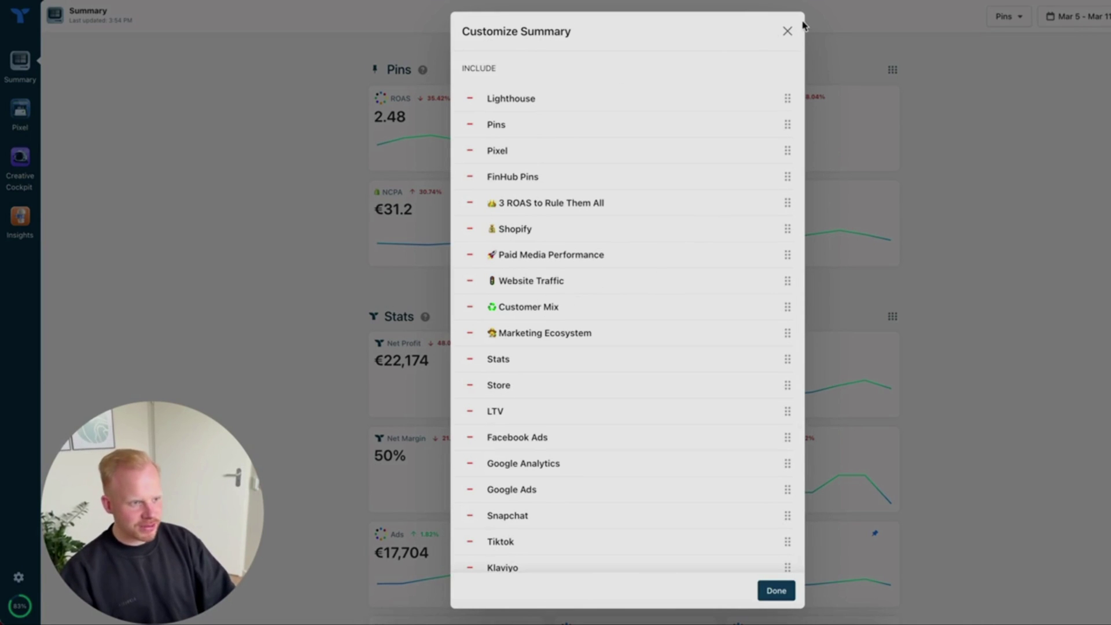
{"action": "left_click", "coordinate": [786, 30]}
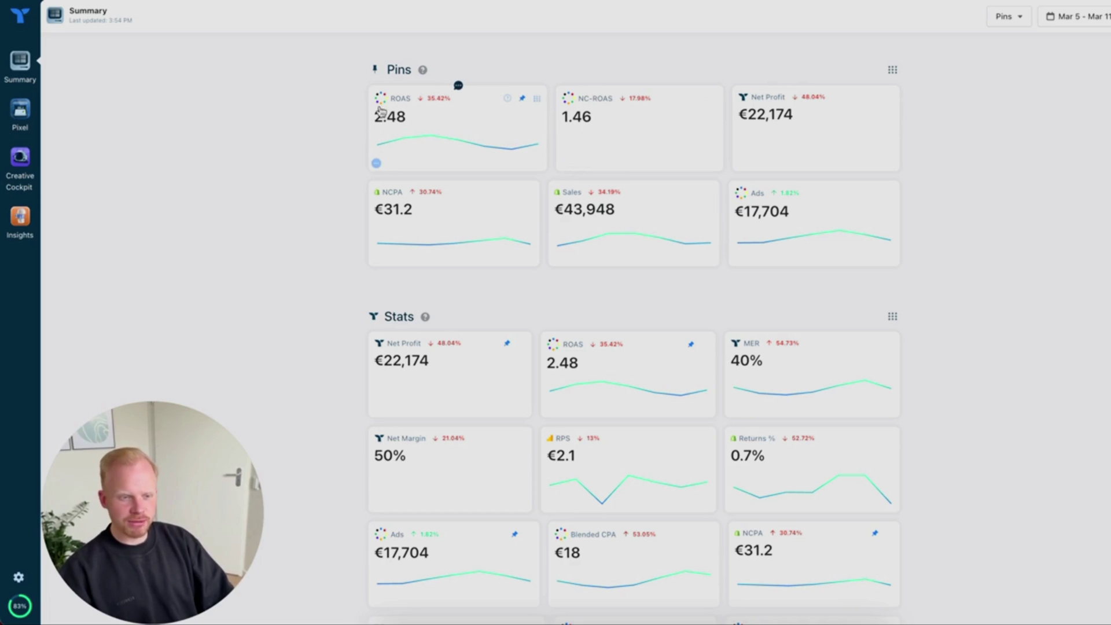
{"action": "mouse_move", "coordinate": [506, 102]}
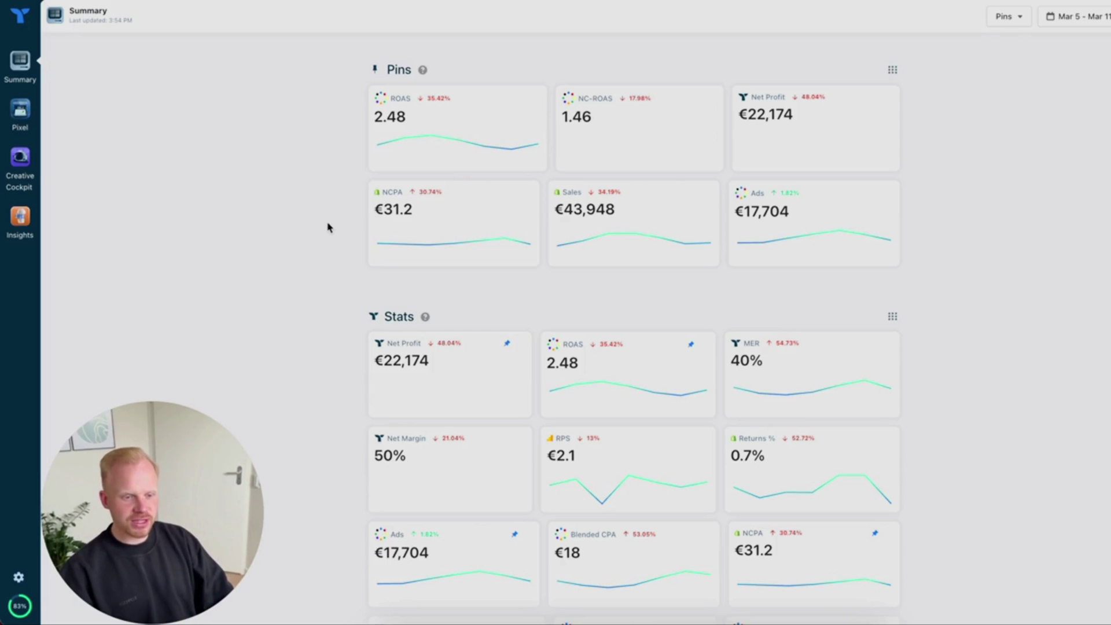
- Scroll the Summary dashboard down to LTV (€45.54) and Facebook Ads (€9,465 spend, 1.47 ROAS)
{"action": "scroll", "coordinate": [331, 227], "scroll_direction": "down", "scroll_amount": 3}
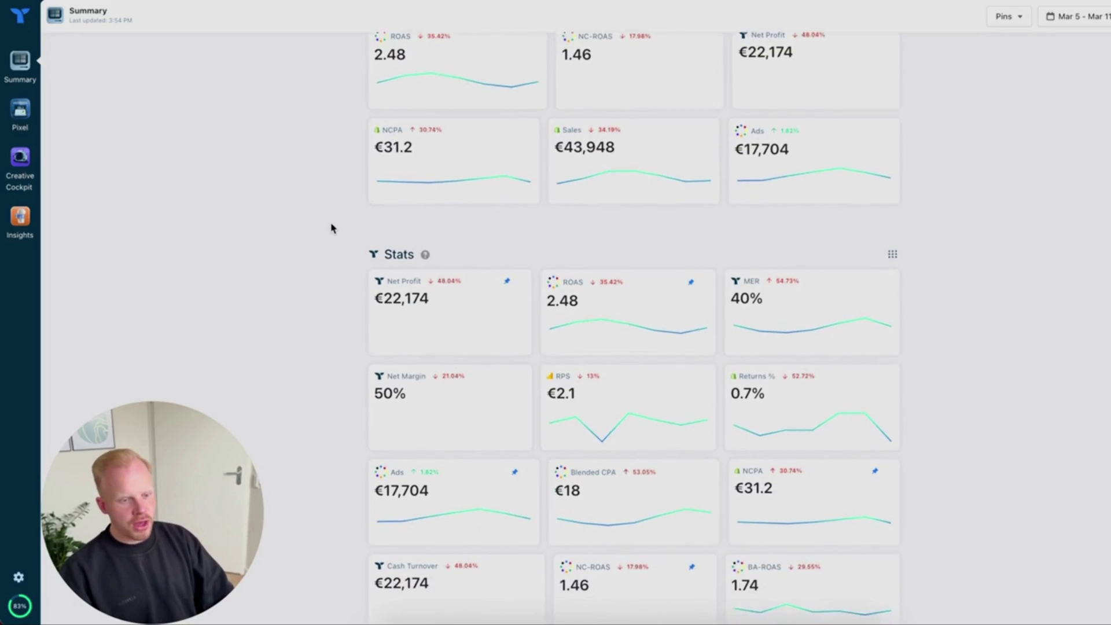
{"action": "scroll", "coordinate": [331, 228], "scroll_direction": "down", "scroll_amount": 1}
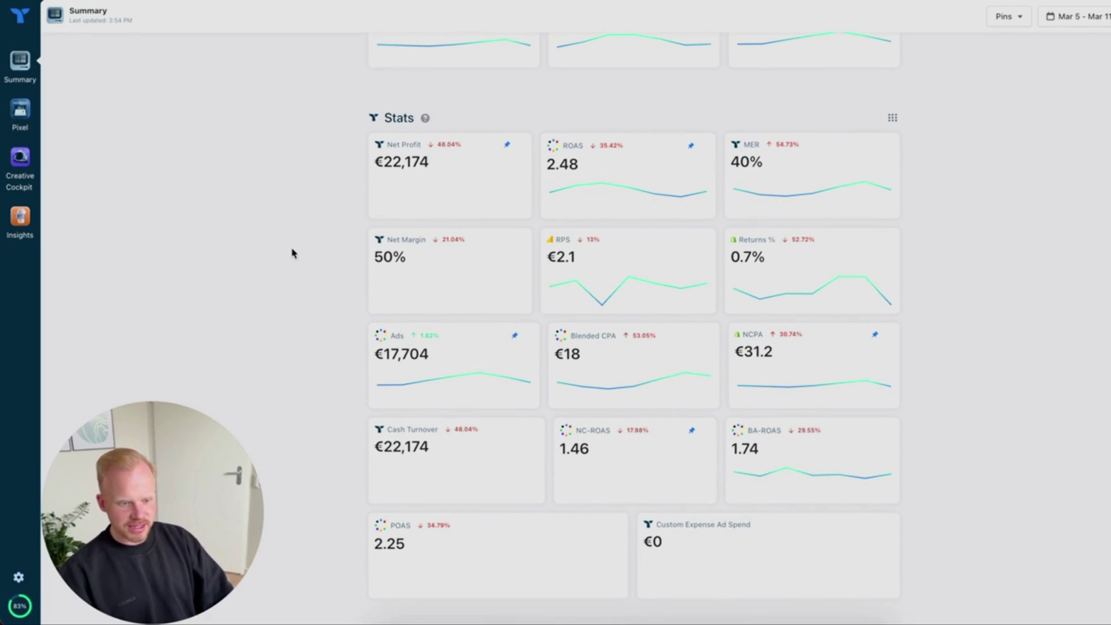
{"action": "scroll", "coordinate": [293, 252], "scroll_direction": "down", "scroll_amount": 4}
{"action": "scroll", "coordinate": [293, 251], "scroll_direction": "down", "scroll_amount": 3}
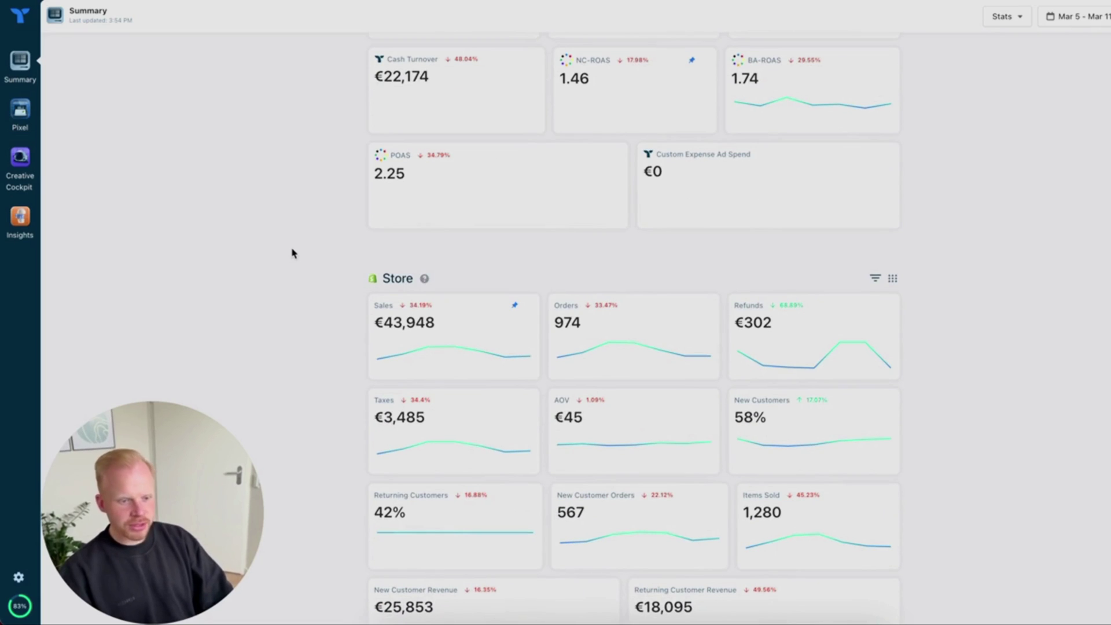
{"action": "scroll", "coordinate": [331, 279], "scroll_direction": "down", "scroll_amount": 10}
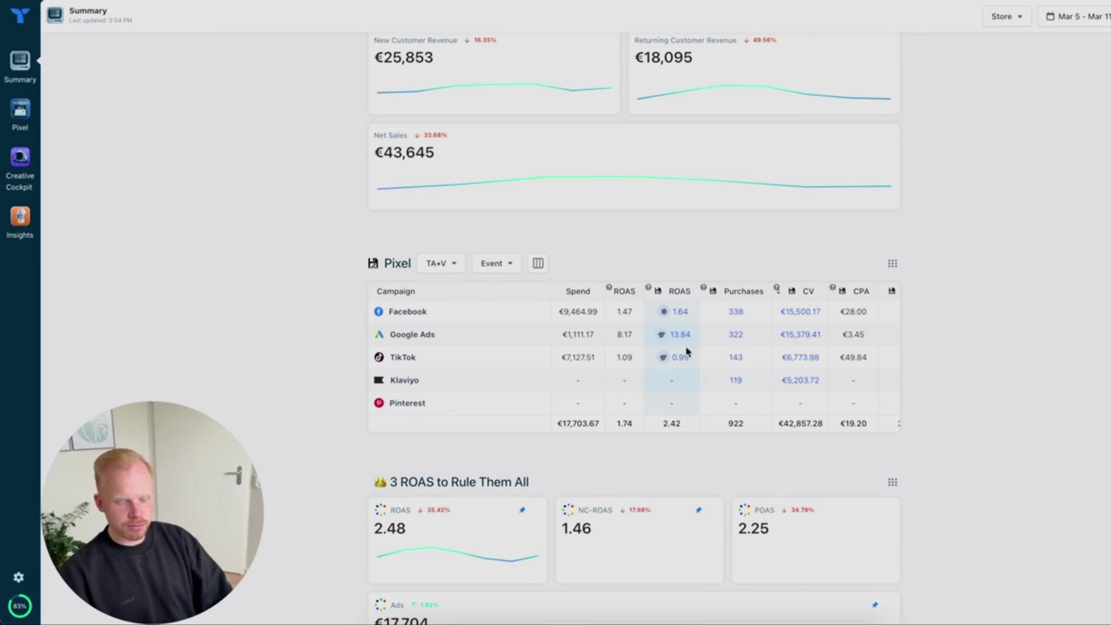
{"action": "scroll", "coordinate": [316, 313], "scroll_direction": "down", "scroll_amount": 5}
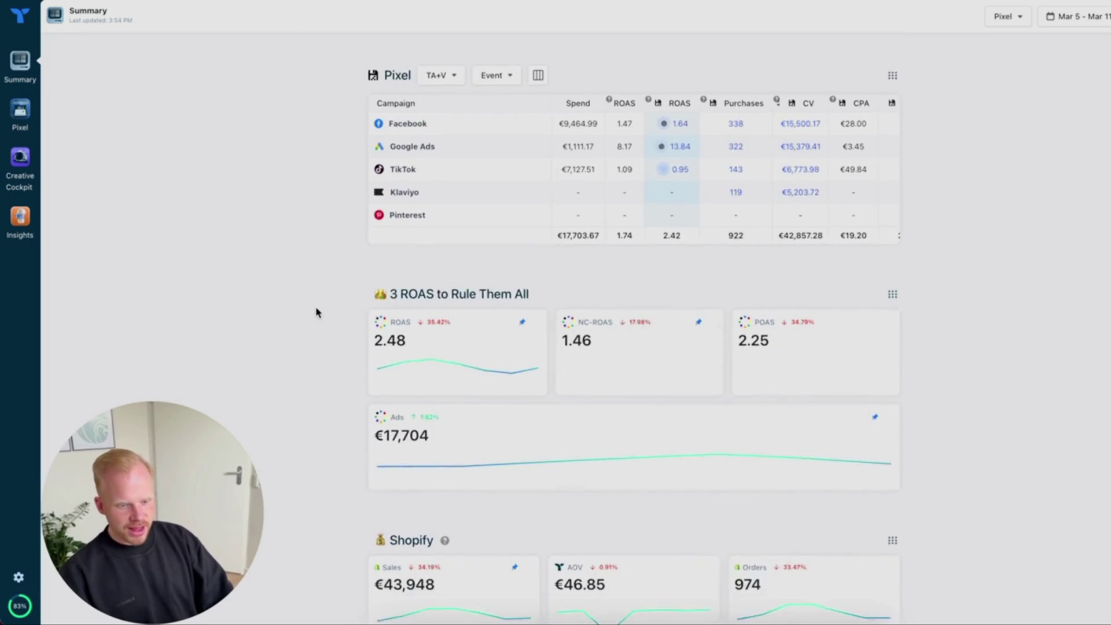
{"action": "scroll", "coordinate": [317, 312], "scroll_direction": "down", "scroll_amount": 14}
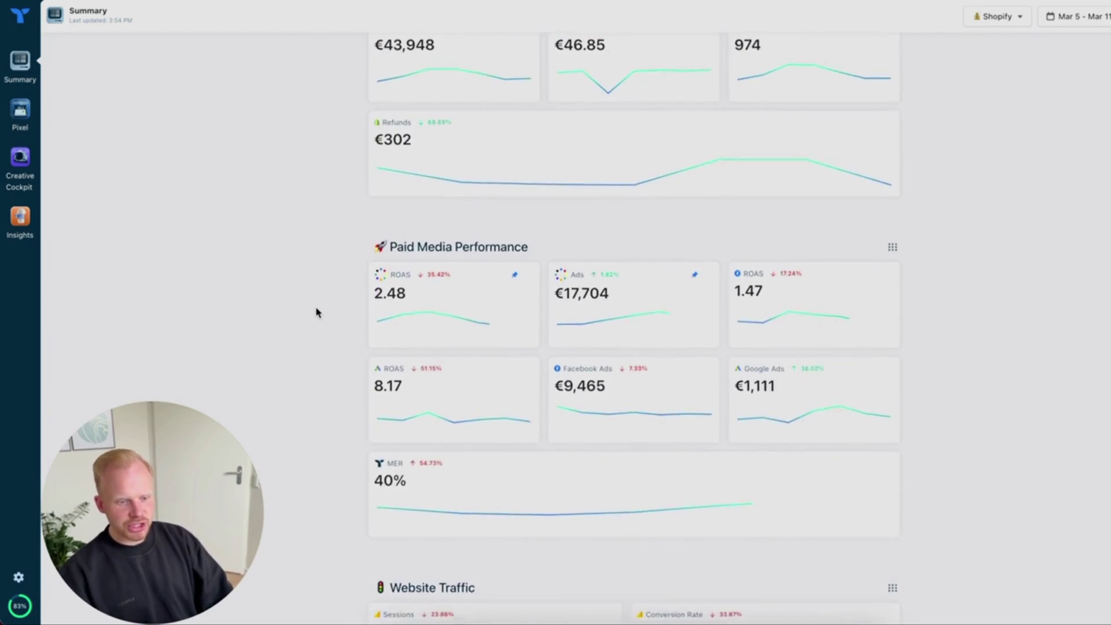
{"action": "scroll", "coordinate": [317, 313], "scroll_direction": "down", "scroll_amount": 4}
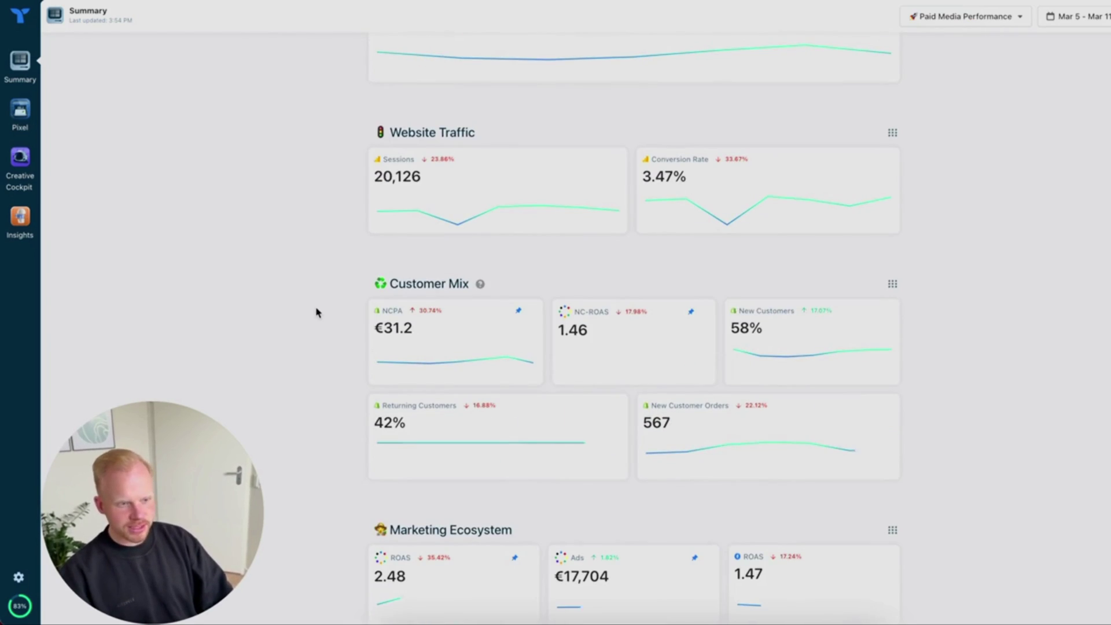
{"action": "scroll", "coordinate": [342, 302], "scroll_direction": "down", "scroll_amount": 1}
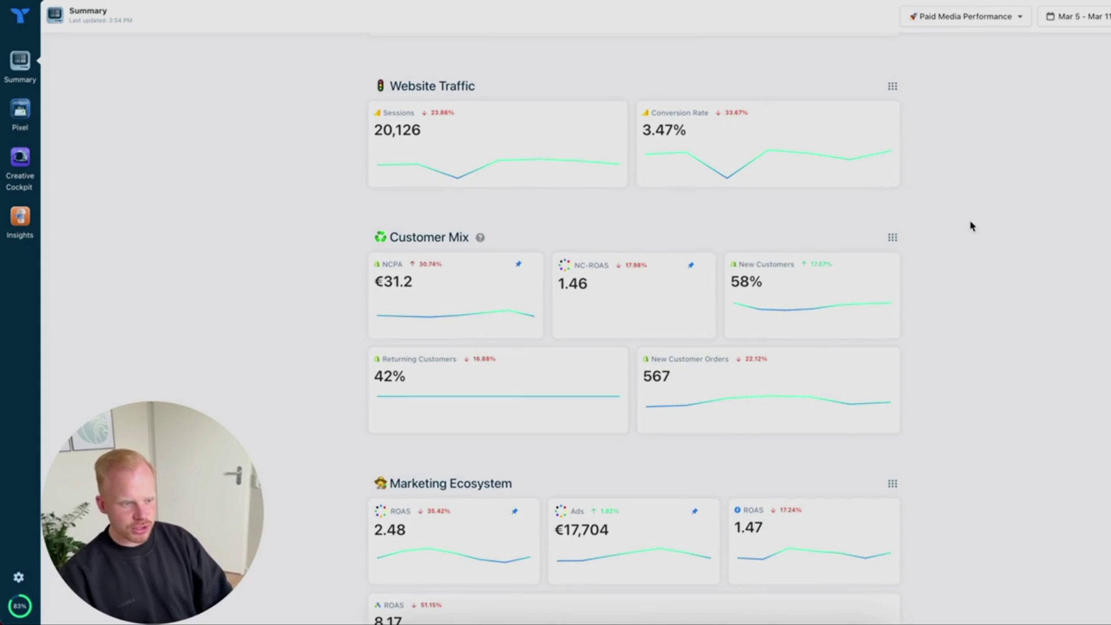
{"action": "scroll", "coordinate": [971, 226], "scroll_direction": "down", "scroll_amount": 8}
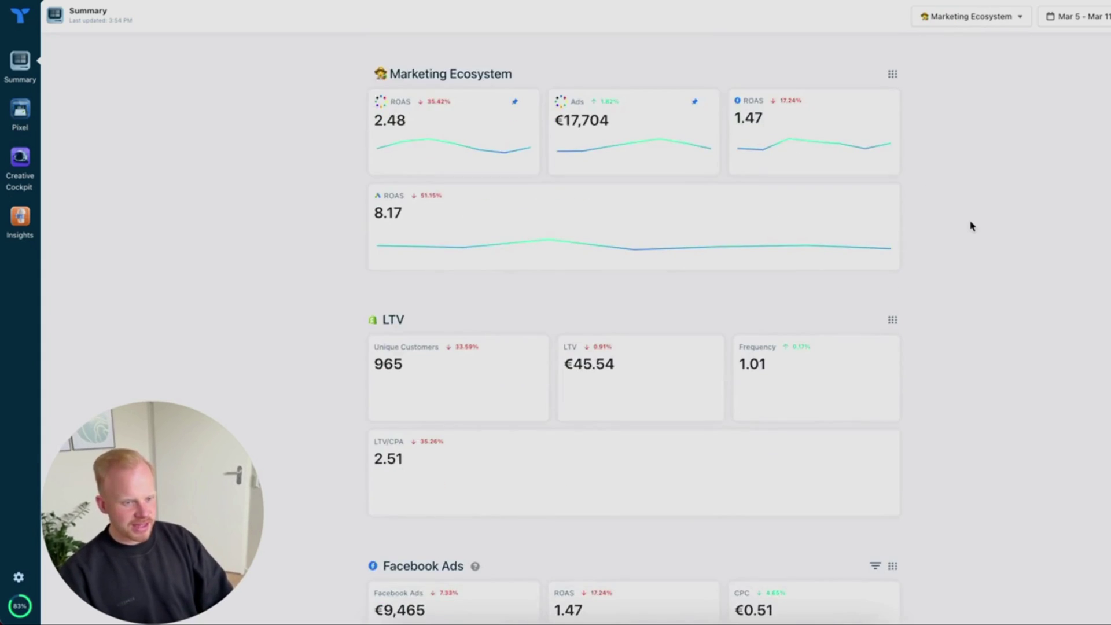
{"action": "scroll", "coordinate": [971, 226], "scroll_direction": "down", "scroll_amount": 2}
{"action": "scroll", "coordinate": [281, 149], "scroll_direction": "down", "scroll_amount": 4}
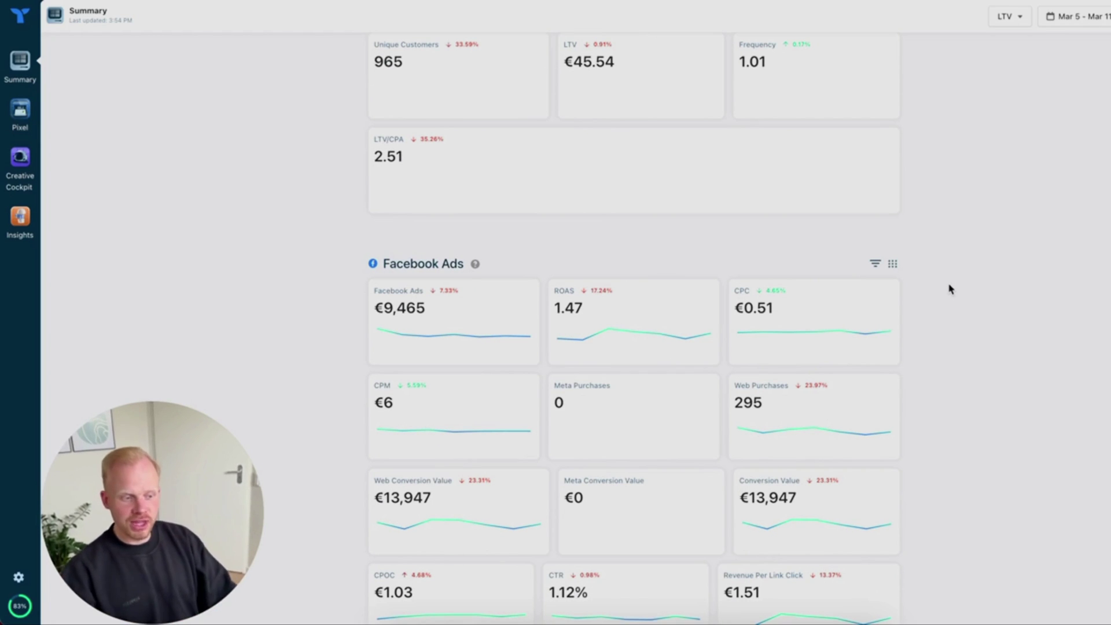
- Scroll down the Summary dashboard through the Google Ads, TikTok, Klaviyo and Expenses sections
{"action": "scroll", "coordinate": [965, 293], "scroll_direction": "down", "scroll_amount": 1}
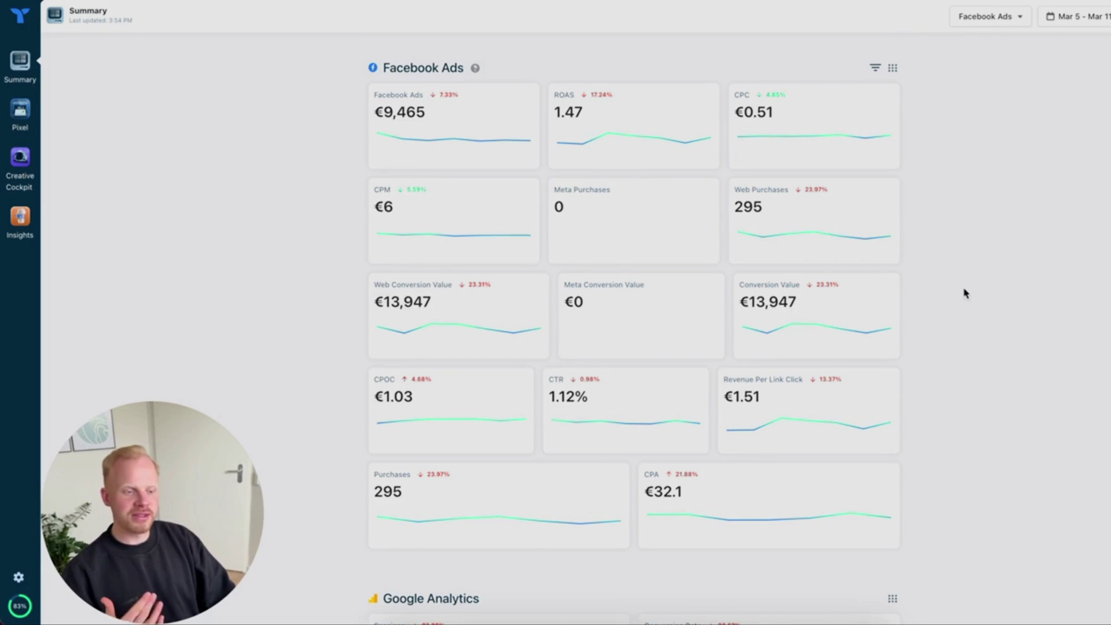
{"action": "scroll", "coordinate": [965, 293], "scroll_direction": "down", "scroll_amount": 3}
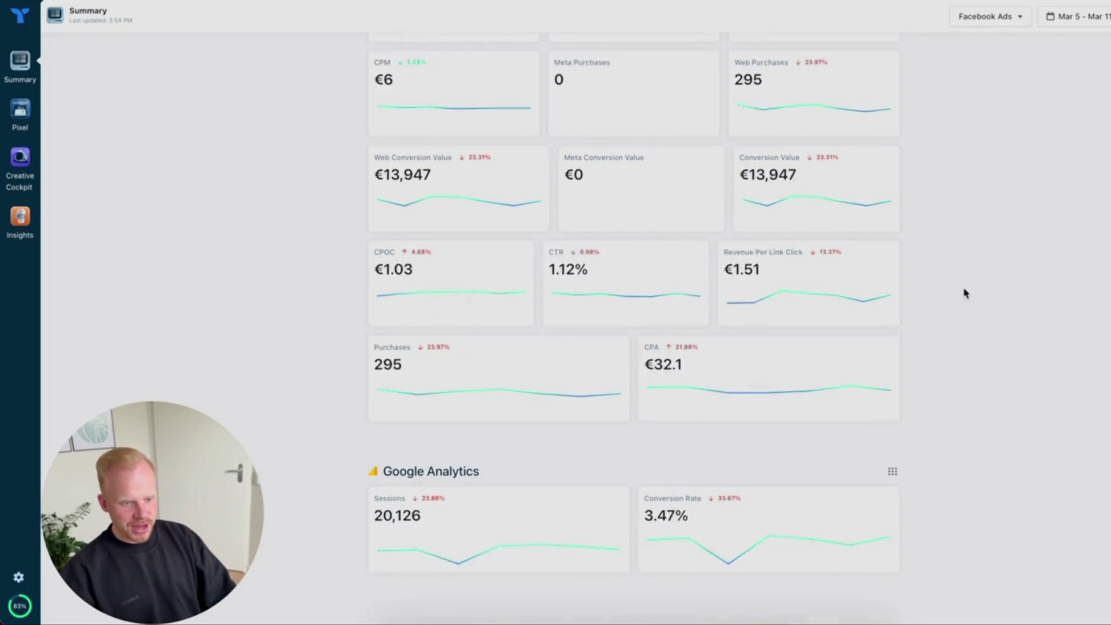
{"action": "scroll", "coordinate": [965, 293], "scroll_direction": "up", "scroll_amount": 1}
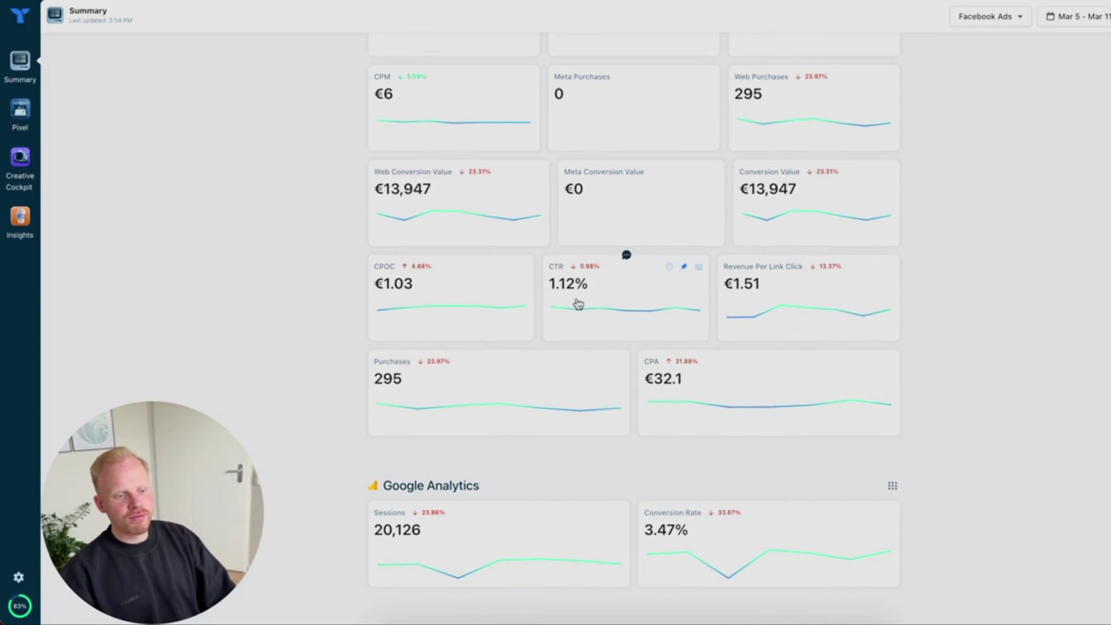
{"action": "scroll", "coordinate": [1034, 304], "scroll_direction": "down", "scroll_amount": 5}
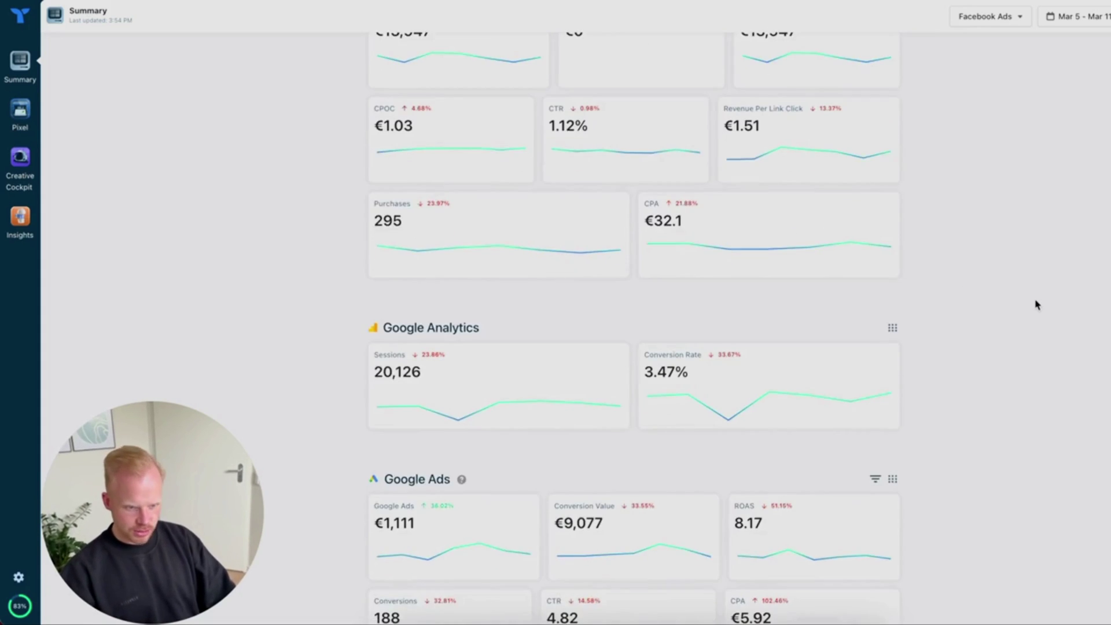
{"action": "scroll", "coordinate": [1036, 305], "scroll_direction": "down", "scroll_amount": 1}
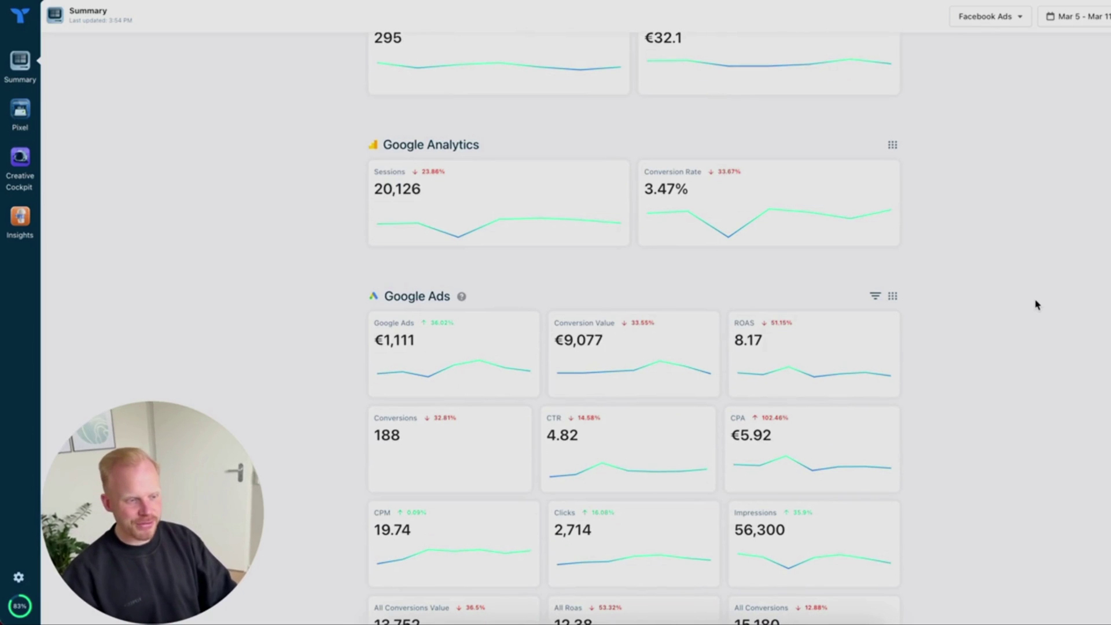
{"action": "scroll", "coordinate": [1035, 304], "scroll_direction": "down", "scroll_amount": 1}
{"action": "scroll", "coordinate": [342, 256], "scroll_direction": "down", "scroll_amount": 6}
{"action": "scroll", "coordinate": [341, 256], "scroll_direction": "down", "scroll_amount": 7}
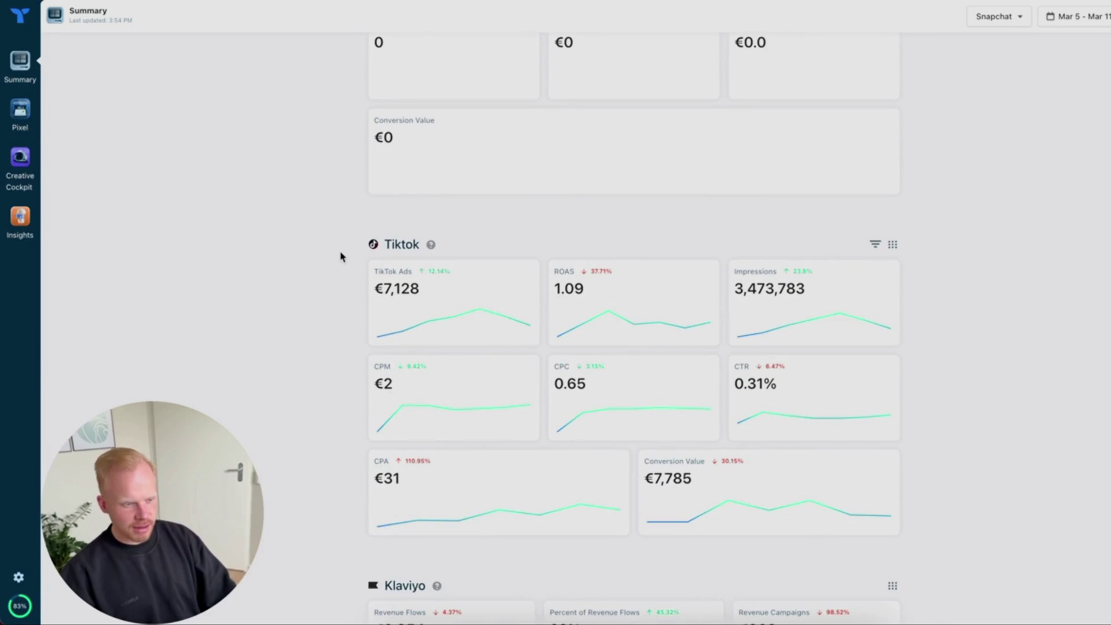
{"action": "scroll", "coordinate": [340, 256], "scroll_direction": "down", "scroll_amount": 2}
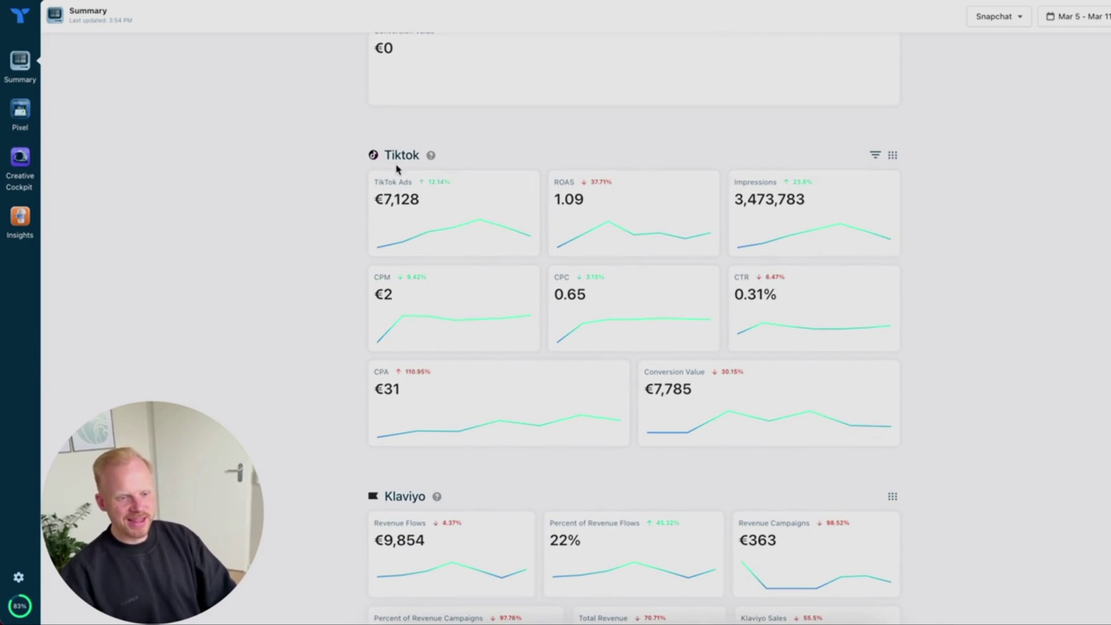
{"action": "scroll", "coordinate": [323, 172], "scroll_direction": "down", "scroll_amount": 12}
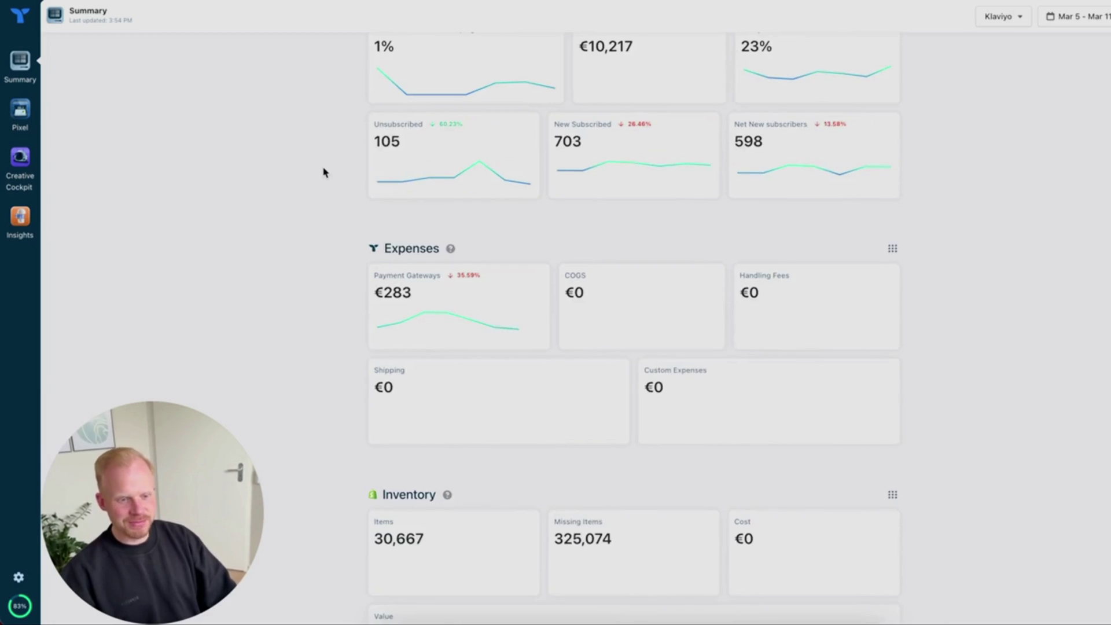
{"action": "scroll", "coordinate": [323, 172], "scroll_direction": "down", "scroll_amount": 8}
- Scroll back up to the Pins section showing €17,704 Ads spend
{"action": "scroll", "coordinate": [323, 172], "scroll_direction": "up", "scroll_amount": 14}
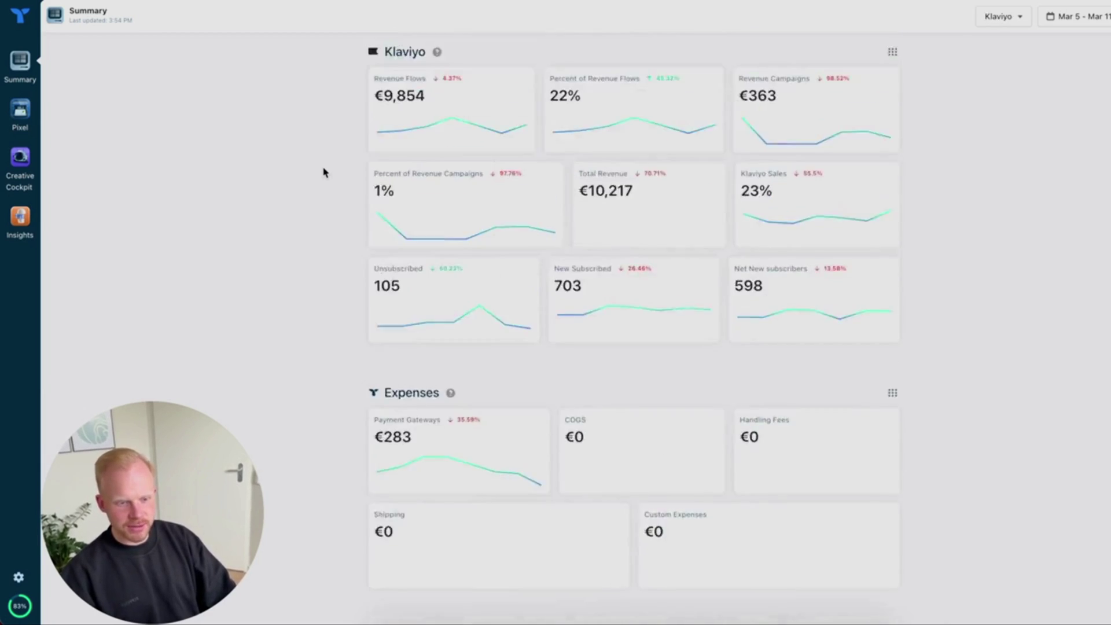
{"action": "scroll", "coordinate": [323, 173], "scroll_direction": "down", "scroll_amount": 10}
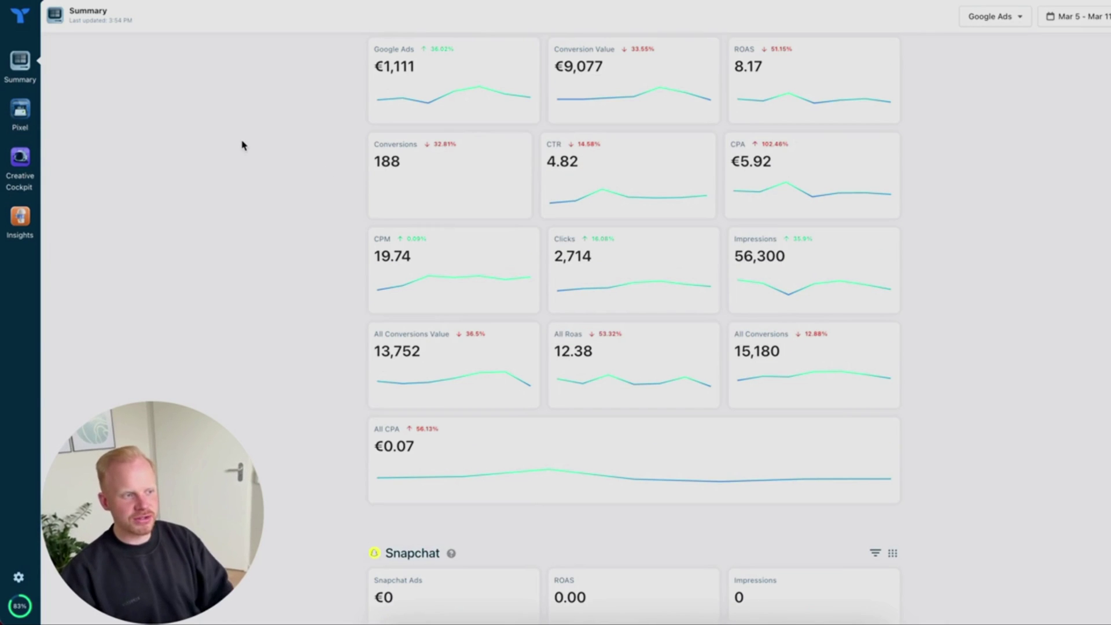
{"action": "scroll", "coordinate": [242, 145], "scroll_direction": "up", "scroll_amount": 15}
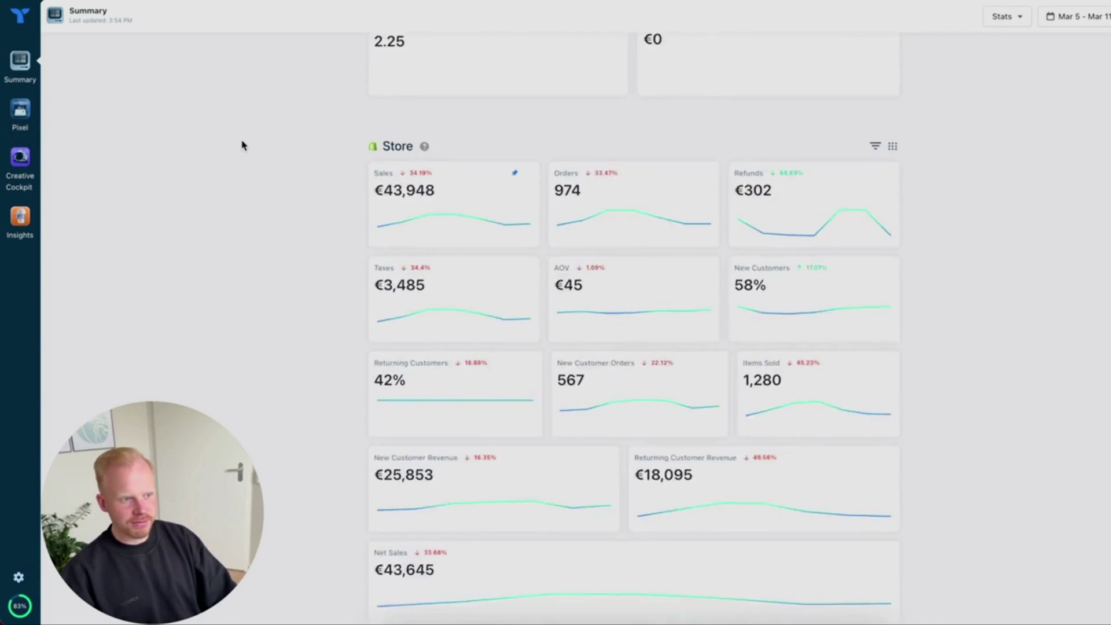
{"action": "scroll", "coordinate": [241, 144], "scroll_direction": "up", "scroll_amount": 10}
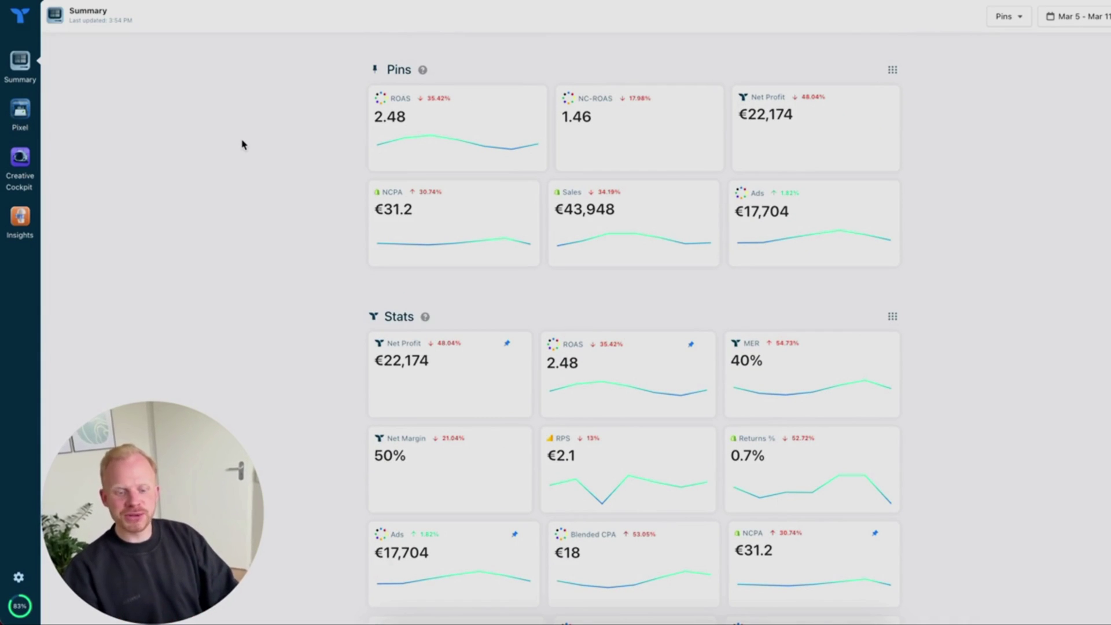
- Go to Pixel Tracking Settings and copy the Facebook Ads tracking parameters
{"action": "left_click", "coordinate": [24, 114]}
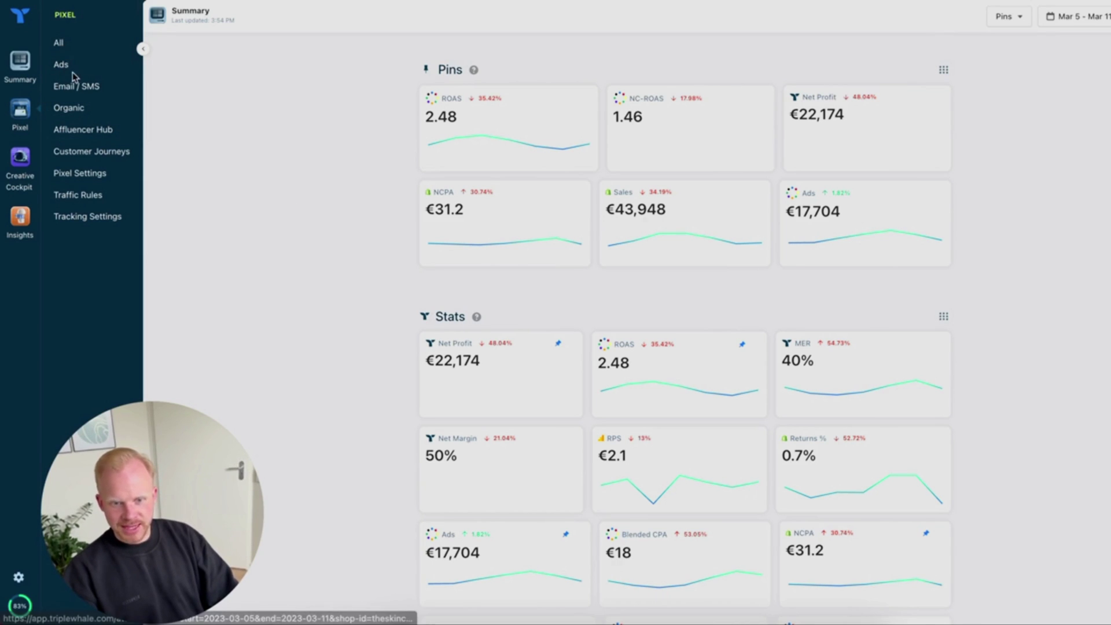
{"action": "left_click", "coordinate": [108, 225]}
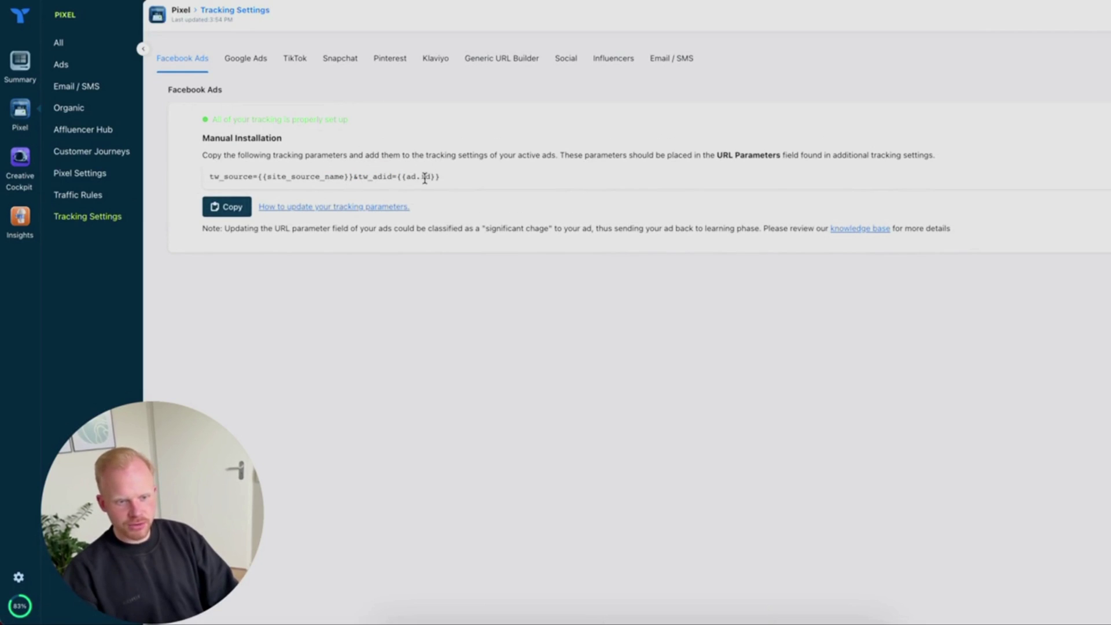
{"action": "left_click", "coordinate": [233, 208]}
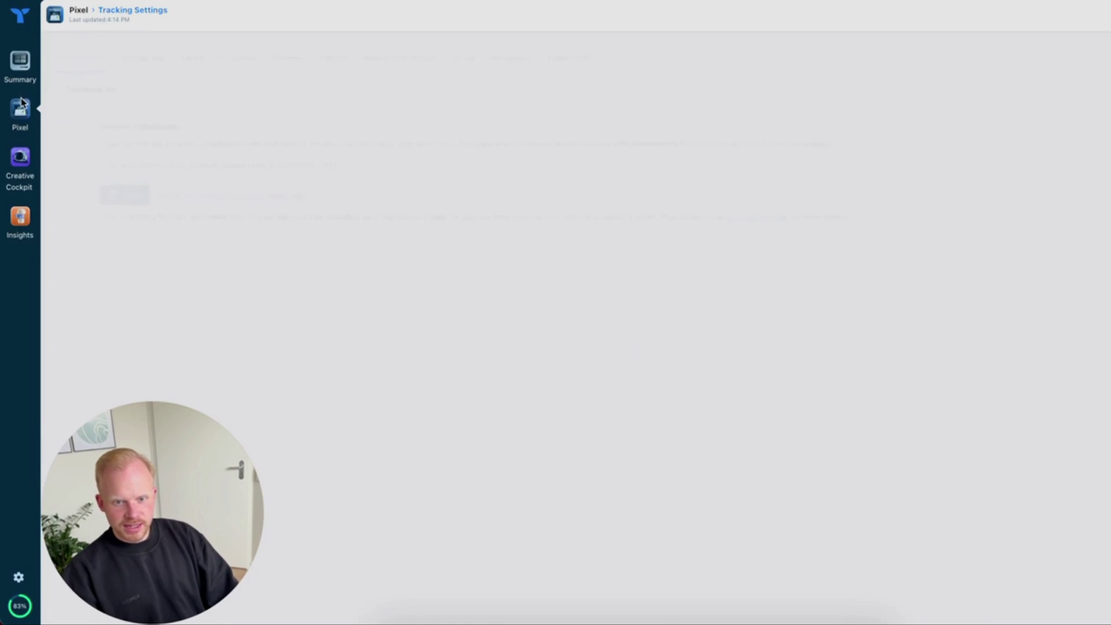
- View the Google Ads, TikTok and Generic URL Builder tabs, then go to Pixel Settings
{"action": "left_click", "coordinate": [155, 60]}
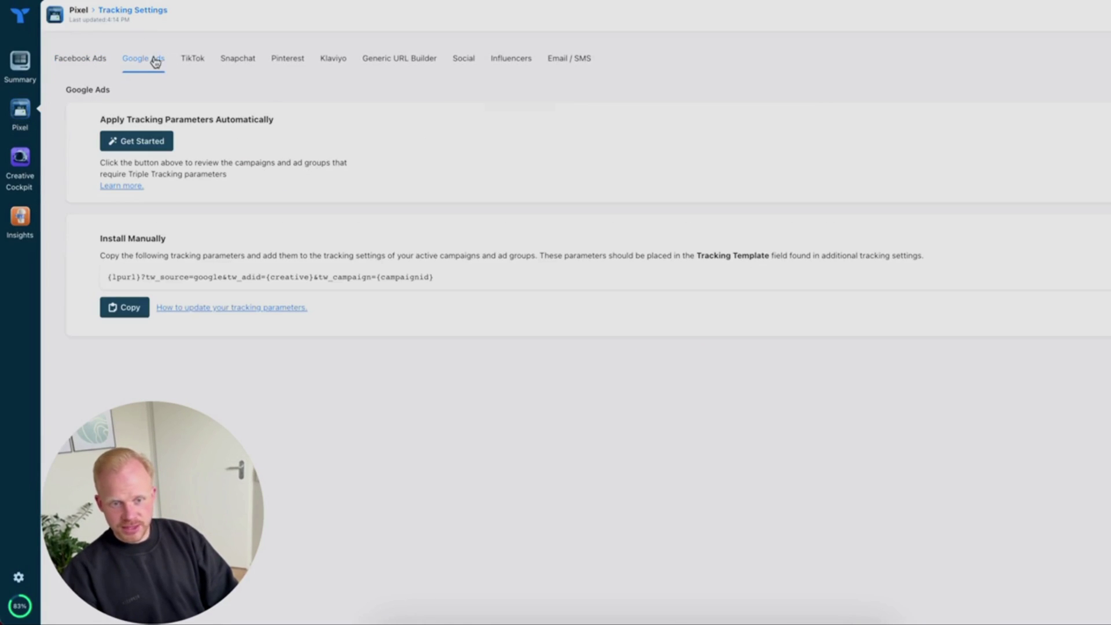
{"action": "left_click", "coordinate": [189, 62]}
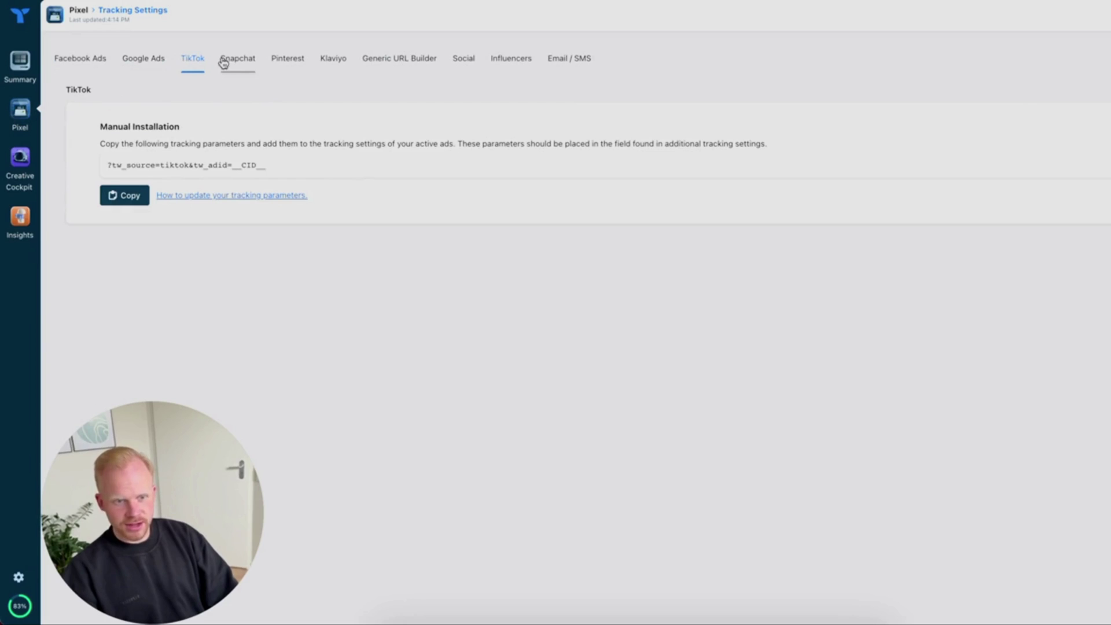
{"action": "left_click", "coordinate": [417, 61]}
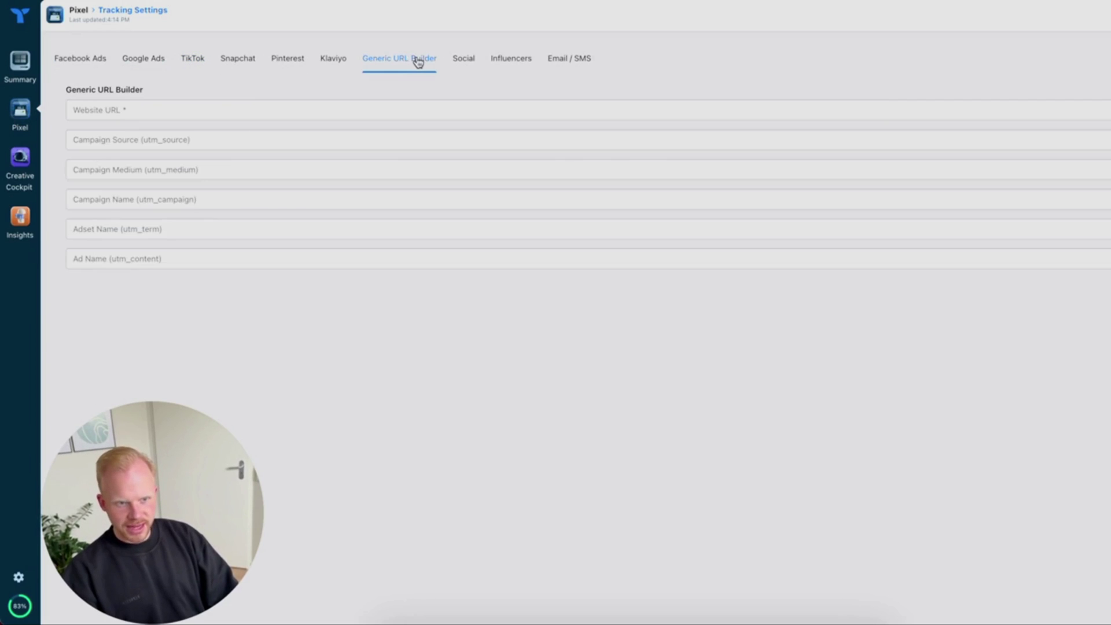
{"action": "left_click", "coordinate": [23, 110]}
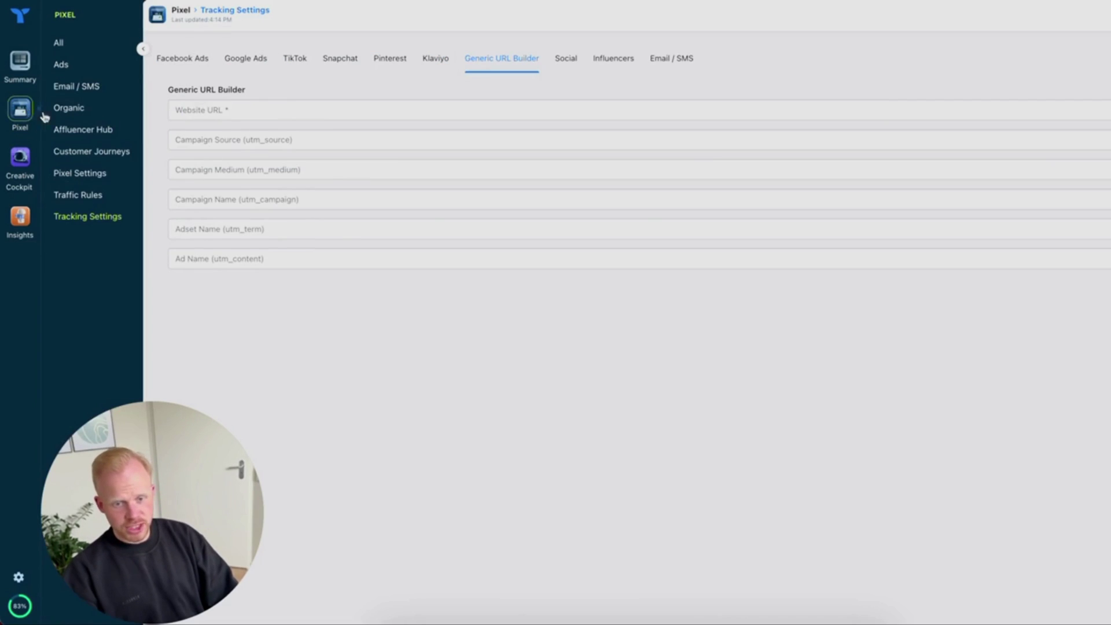
{"action": "left_click", "coordinate": [96, 175]}
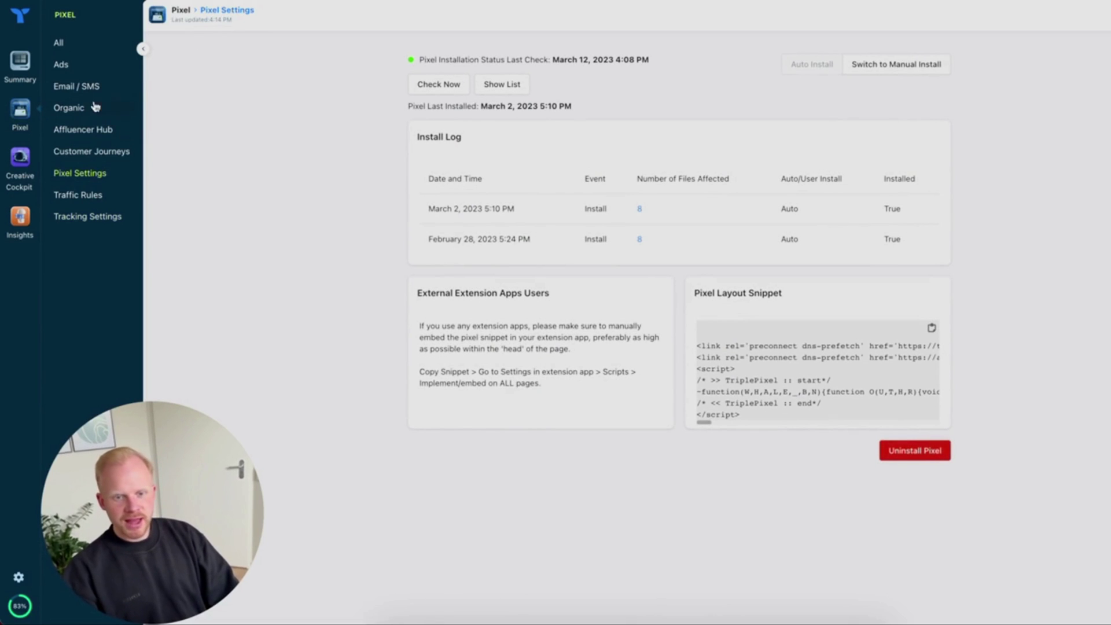
- Go to the Pixel Ads page listing Facebook campaigns with €9,464.99 total spend
{"action": "left_click", "coordinate": [67, 69]}
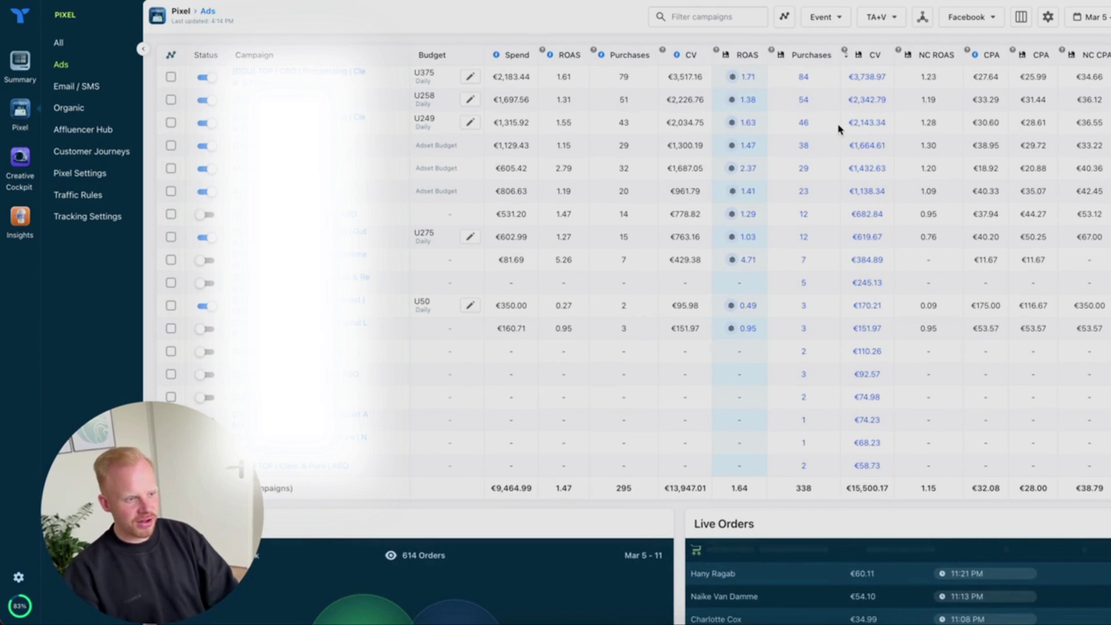
- Keep the date setting and switch the attribution model to Triple Attribution
{"action": "left_click", "coordinate": [840, 21]}
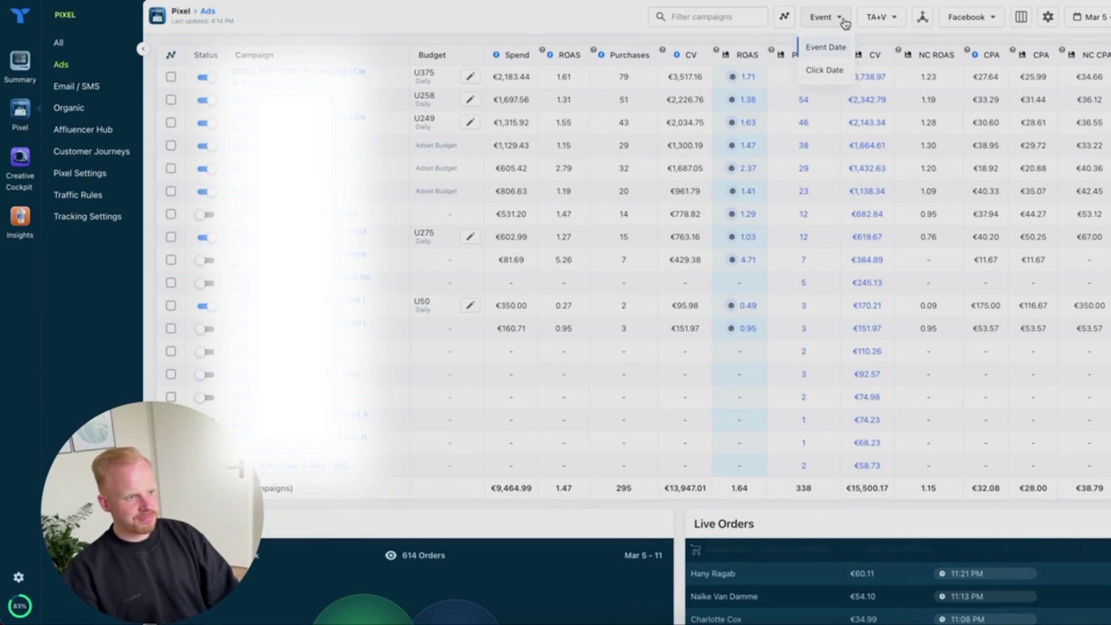
{"action": "left_click", "coordinate": [843, 22]}
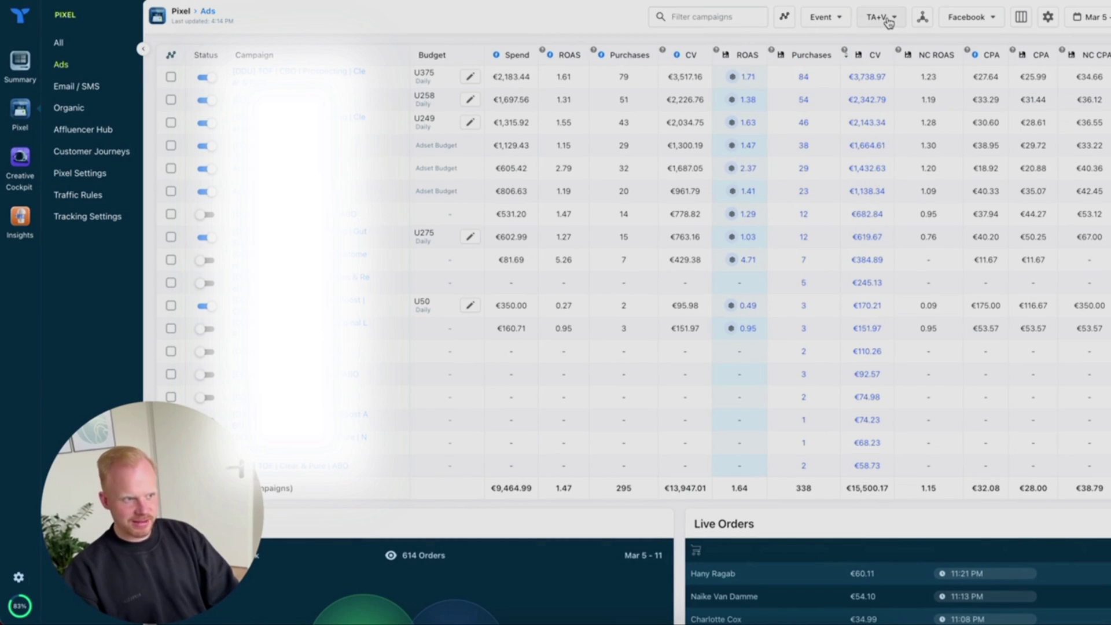
{"action": "left_click", "coordinate": [888, 22]}
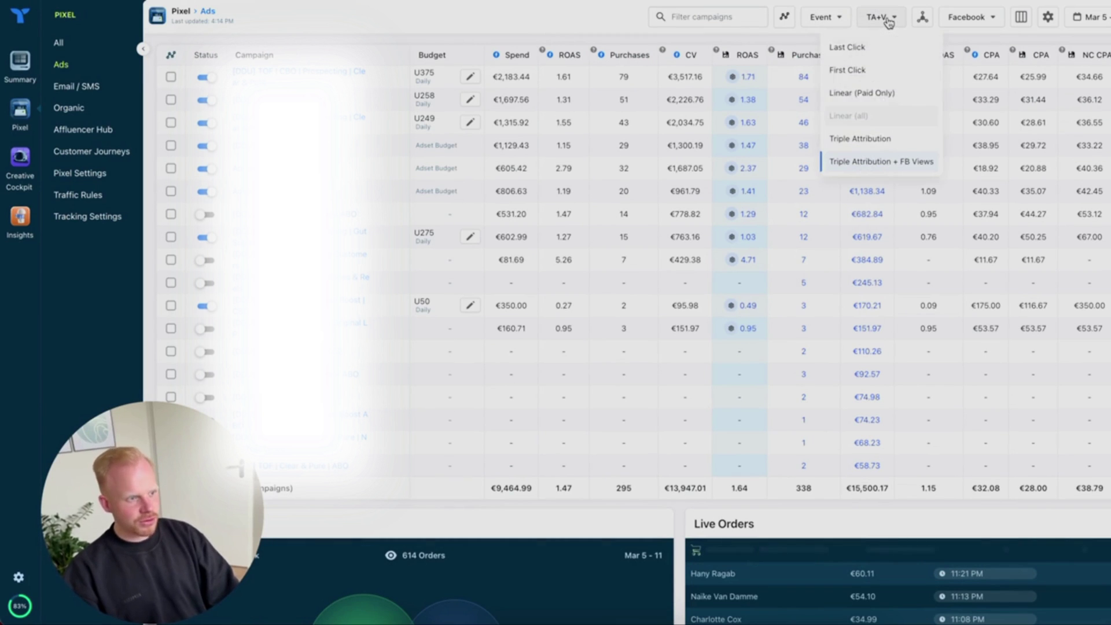
{"action": "left_click", "coordinate": [896, 149]}
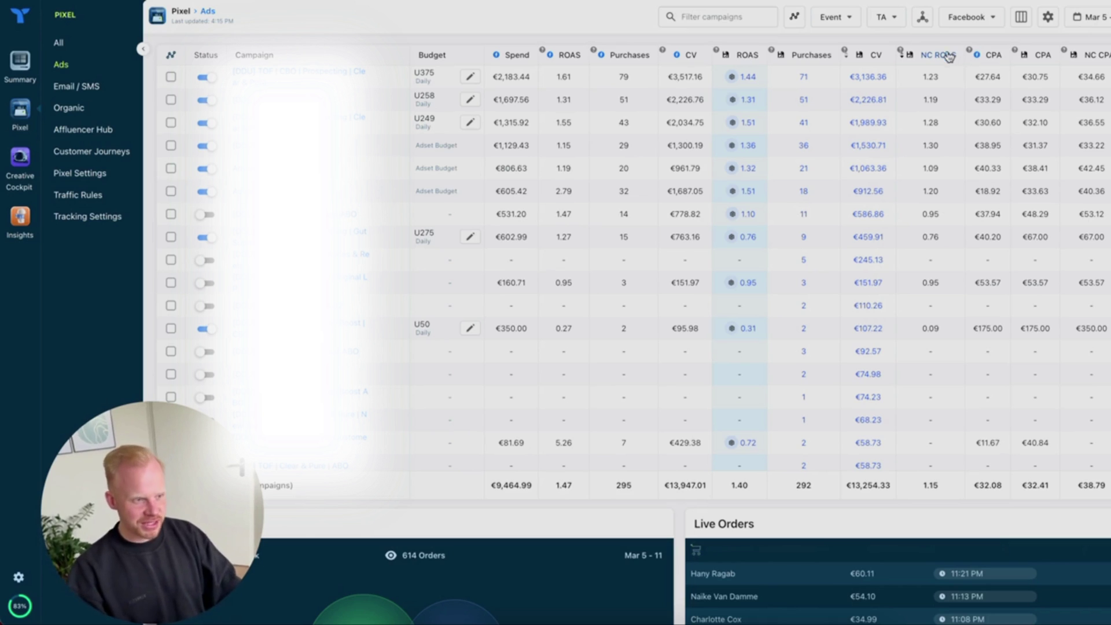
- Switch the ad source to Google Ads, then TikTok, then back to Facebook
{"action": "left_click", "coordinate": [978, 17]}
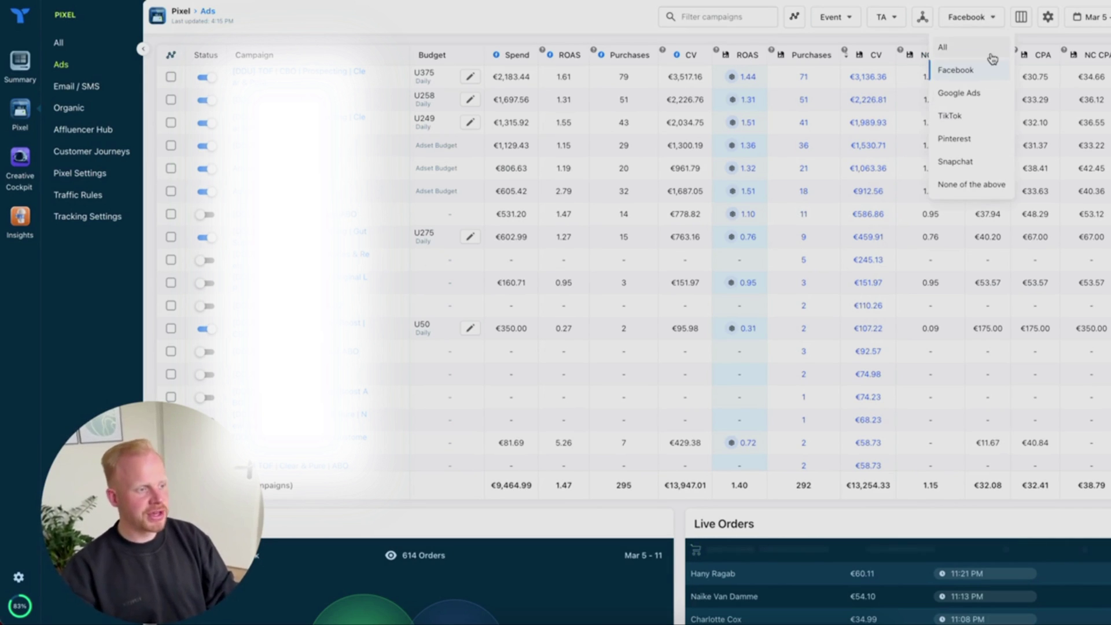
{"action": "left_click", "coordinate": [960, 94]}
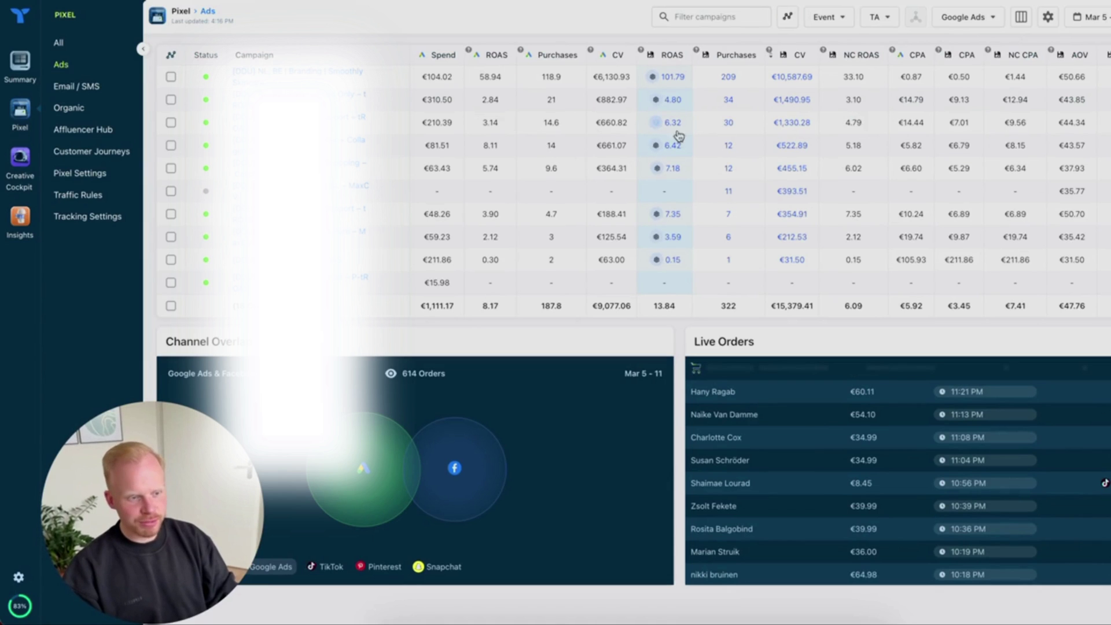
{"action": "left_click", "coordinate": [974, 17]}
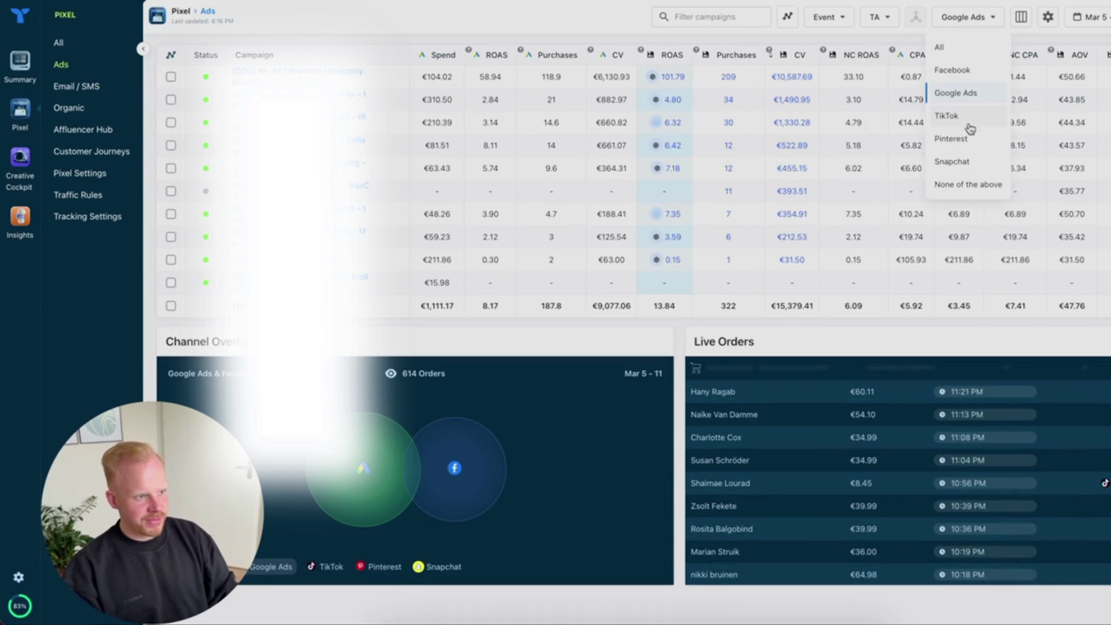
{"action": "left_click", "coordinate": [965, 124]}
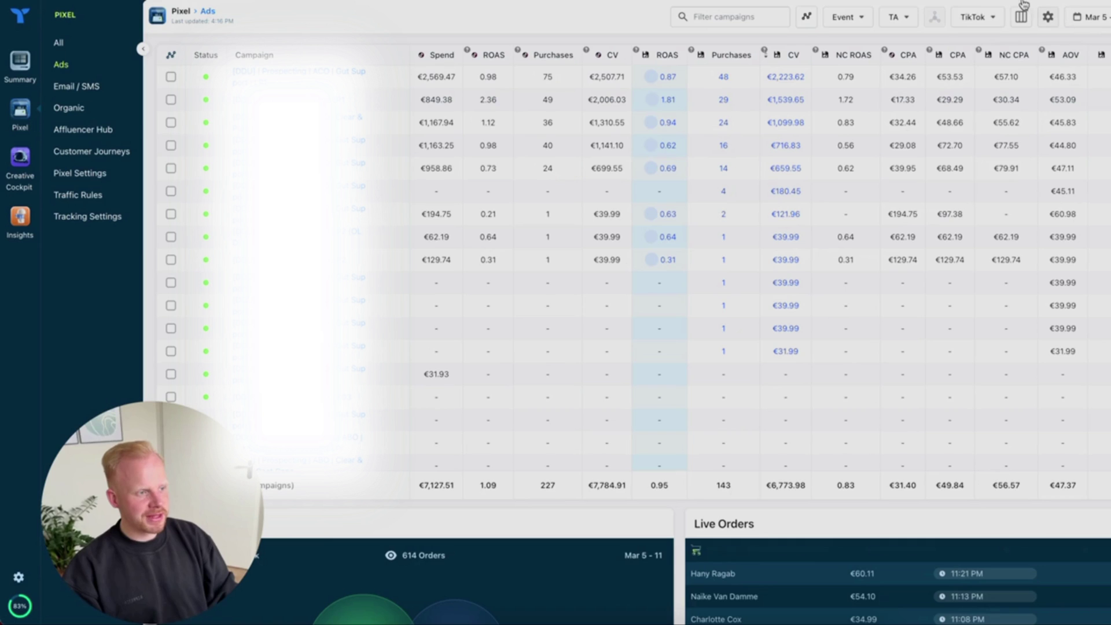
{"action": "left_click", "coordinate": [972, 18]}
{"action": "left_click", "coordinate": [960, 70]}
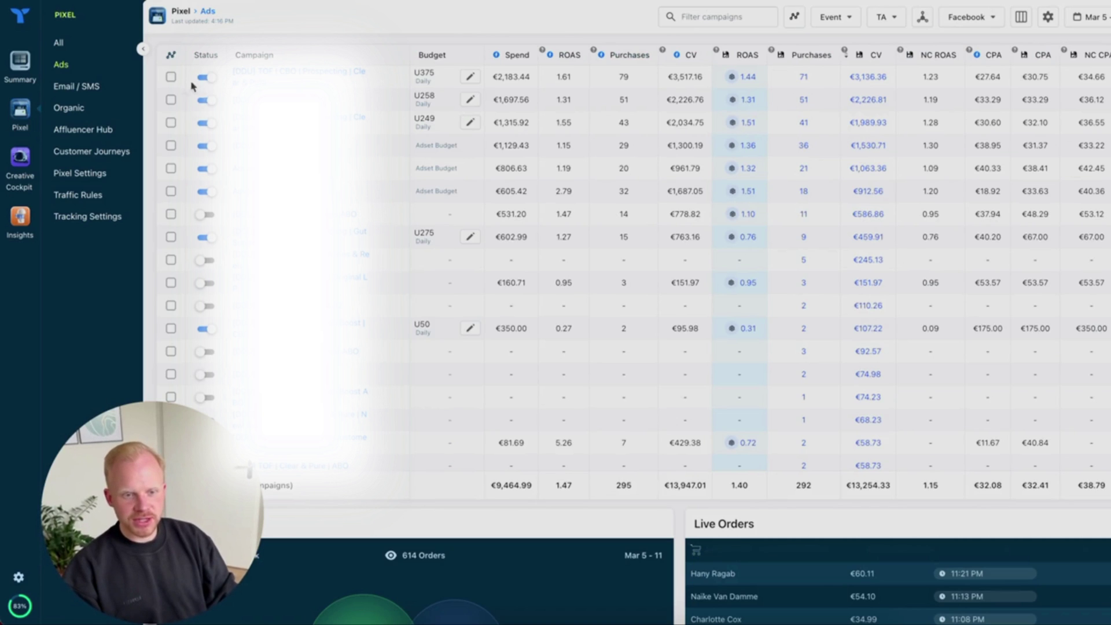
- Expand the first campaign, keep its U375 budget, and show CREATIVE TESTING's attributed orders
{"action": "left_click", "coordinate": [347, 74]}
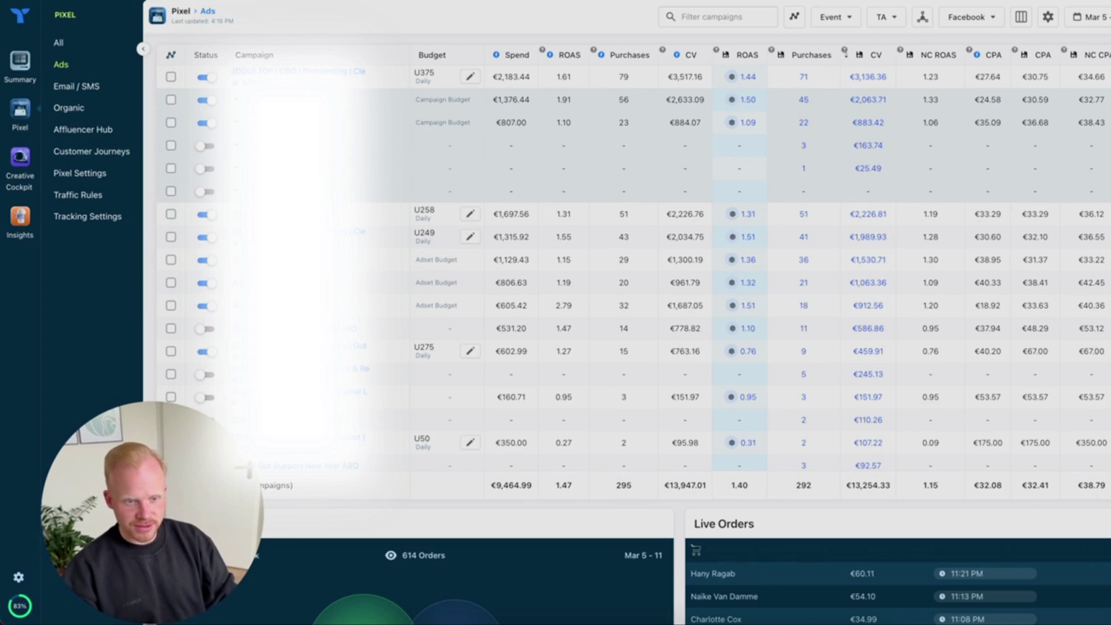
{"action": "left_click", "coordinate": [470, 78]}
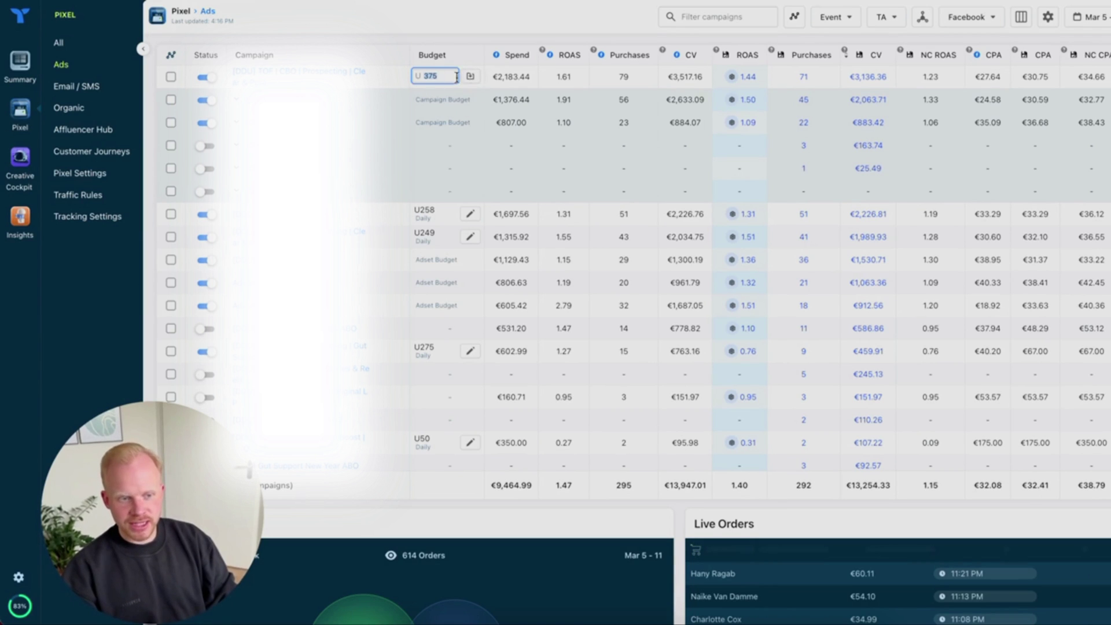
{"action": "key", "text": "Escape"}
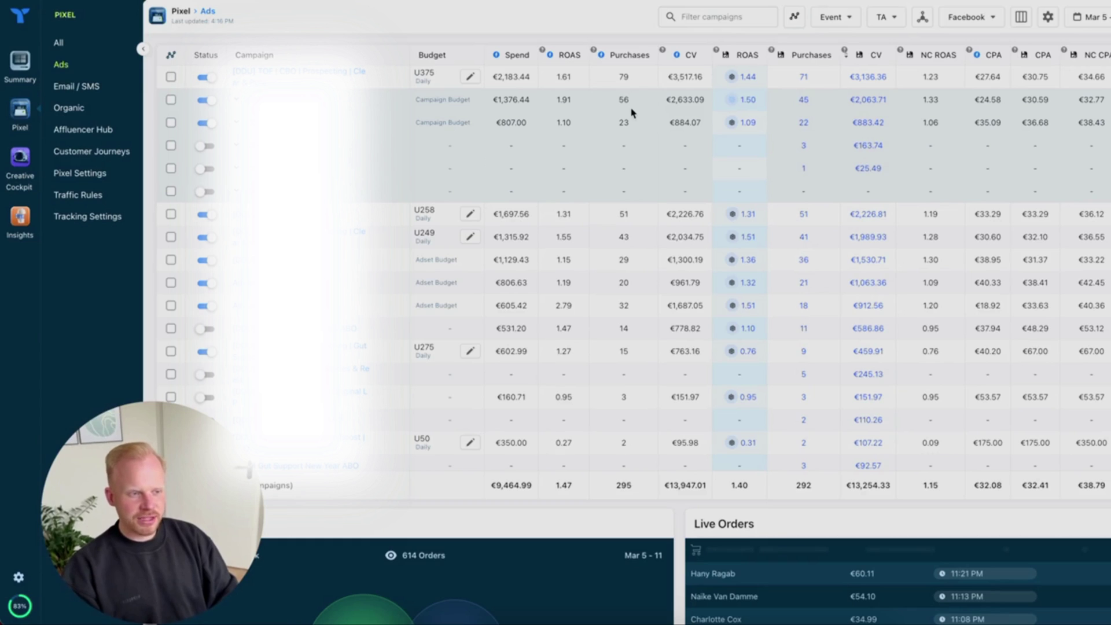
{"action": "left_click", "coordinate": [751, 101]}
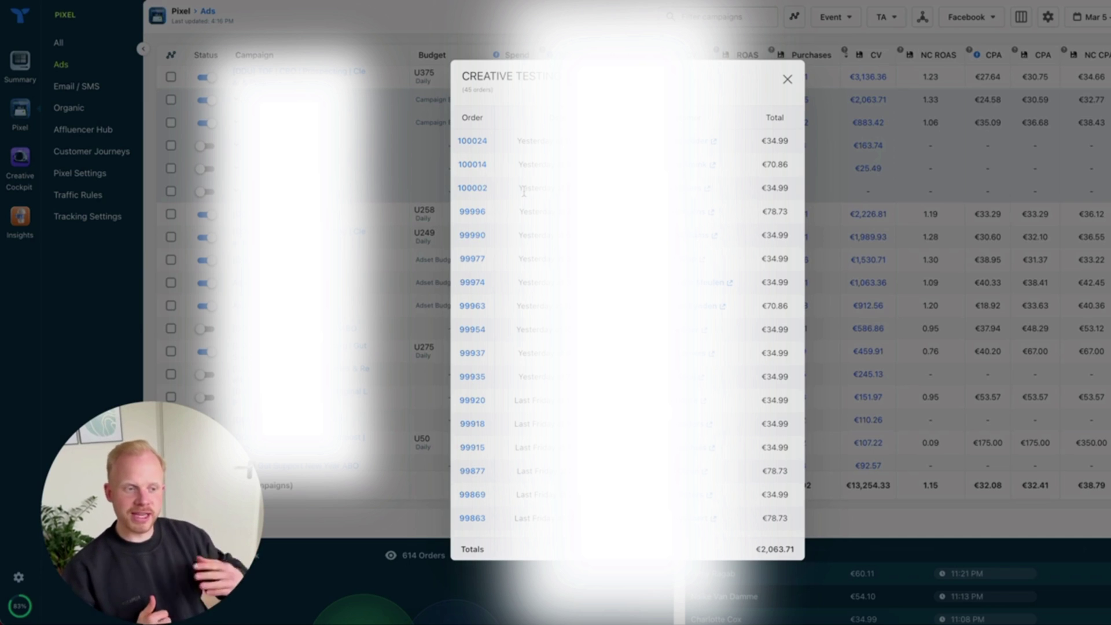
- Close the CREATIVE TESTING orders list to return to the Facebook campaign table
{"action": "left_click", "coordinate": [788, 79]}
- Scroll down to the Live Orders feed and bring up an order's customer journey
{"action": "scroll", "coordinate": [752, 405], "scroll_direction": "down", "scroll_amount": 2}
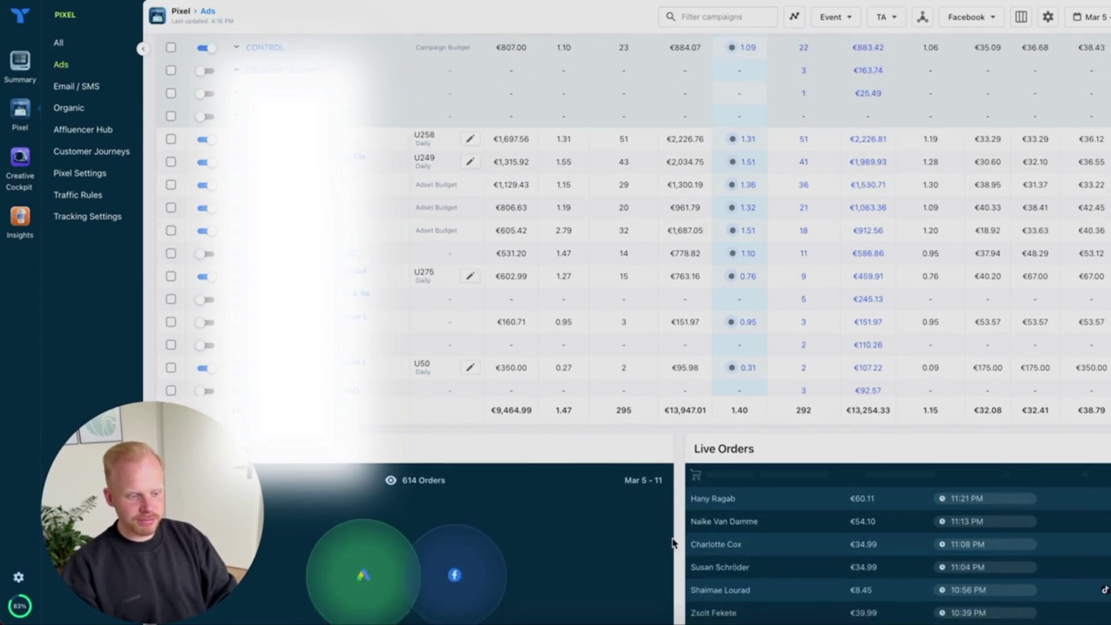
{"action": "scroll", "coordinate": [672, 543], "scroll_direction": "down", "scroll_amount": 2}
{"action": "scroll", "coordinate": [769, 533], "scroll_direction": "down", "scroll_amount": 3}
{"action": "scroll", "coordinate": [770, 533], "scroll_direction": "down", "scroll_amount": 8}
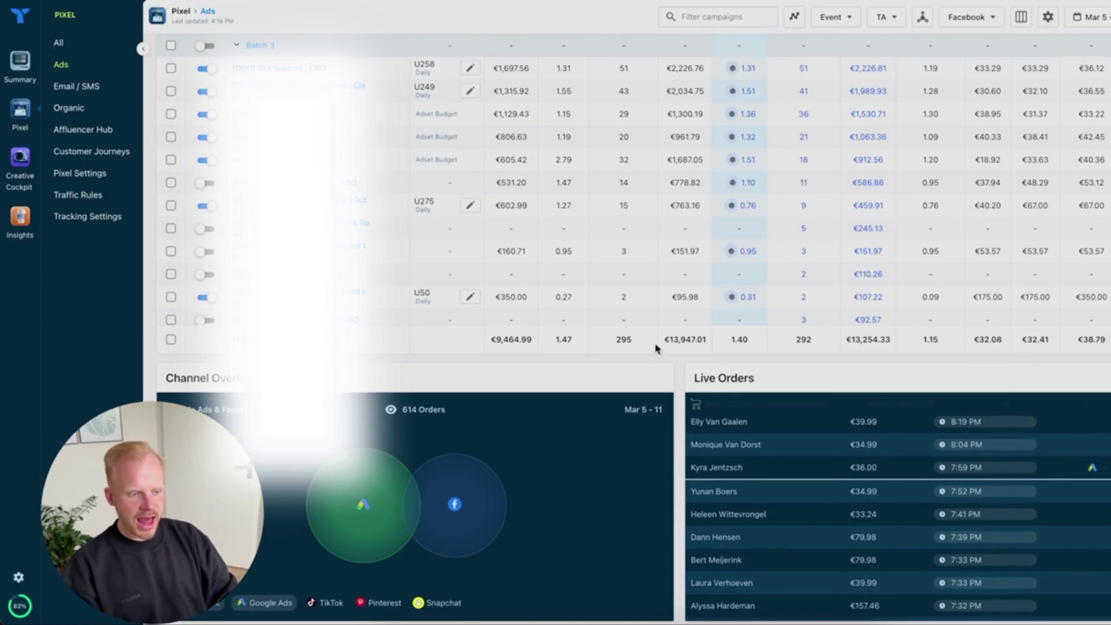
{"action": "scroll", "coordinate": [680, 374], "scroll_direction": "up", "scroll_amount": 3}
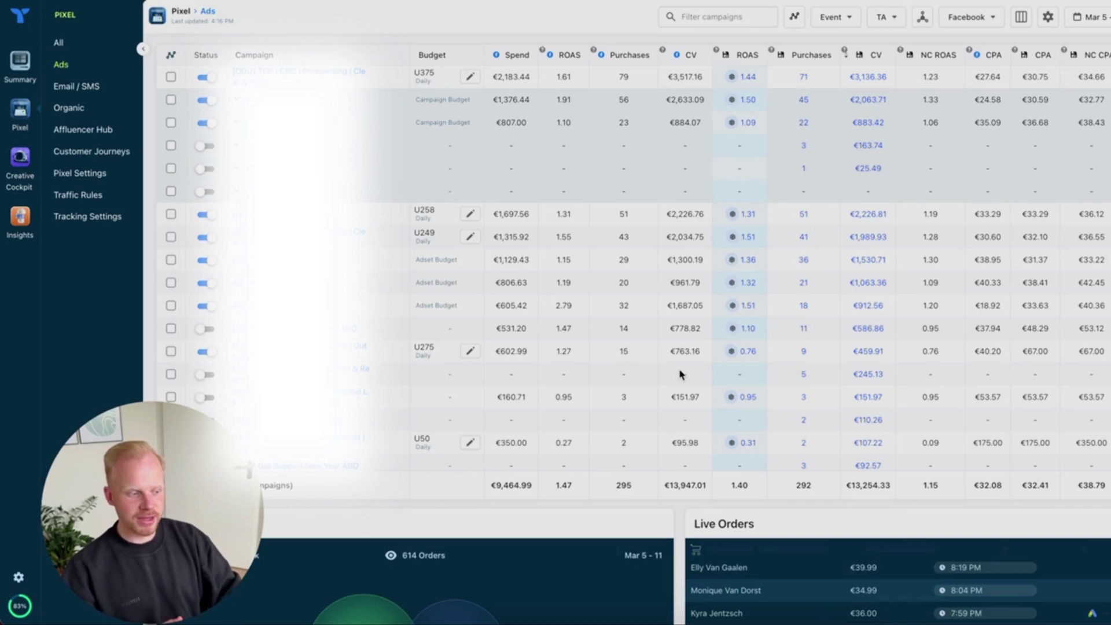
{"action": "scroll", "coordinate": [686, 523], "scroll_direction": "down", "scroll_amount": 3}
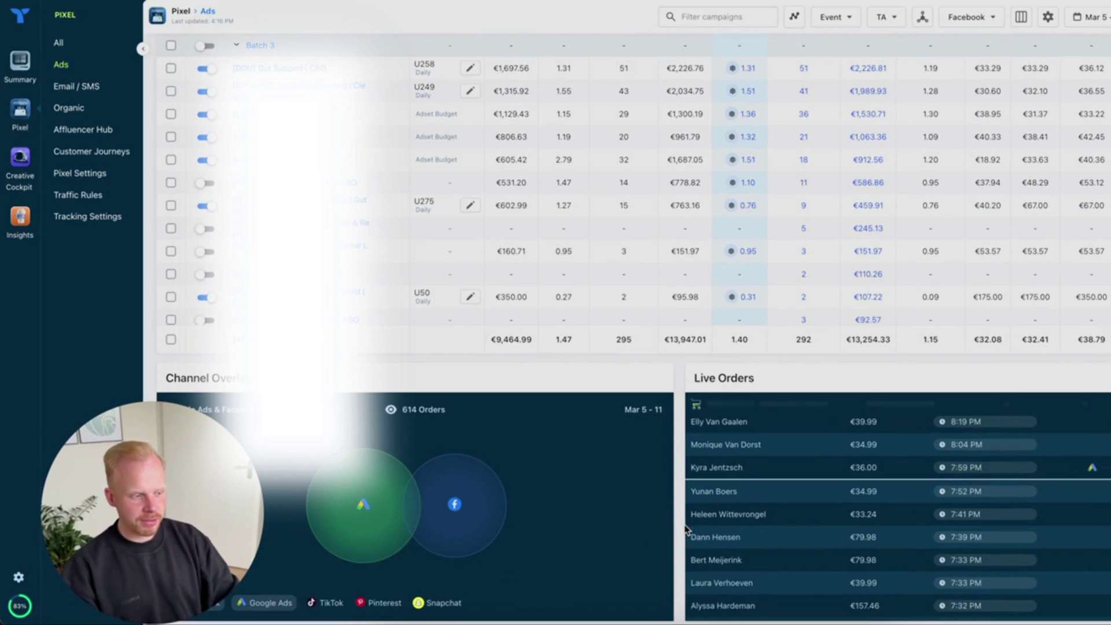
{"action": "left_click", "coordinate": [728, 469]}
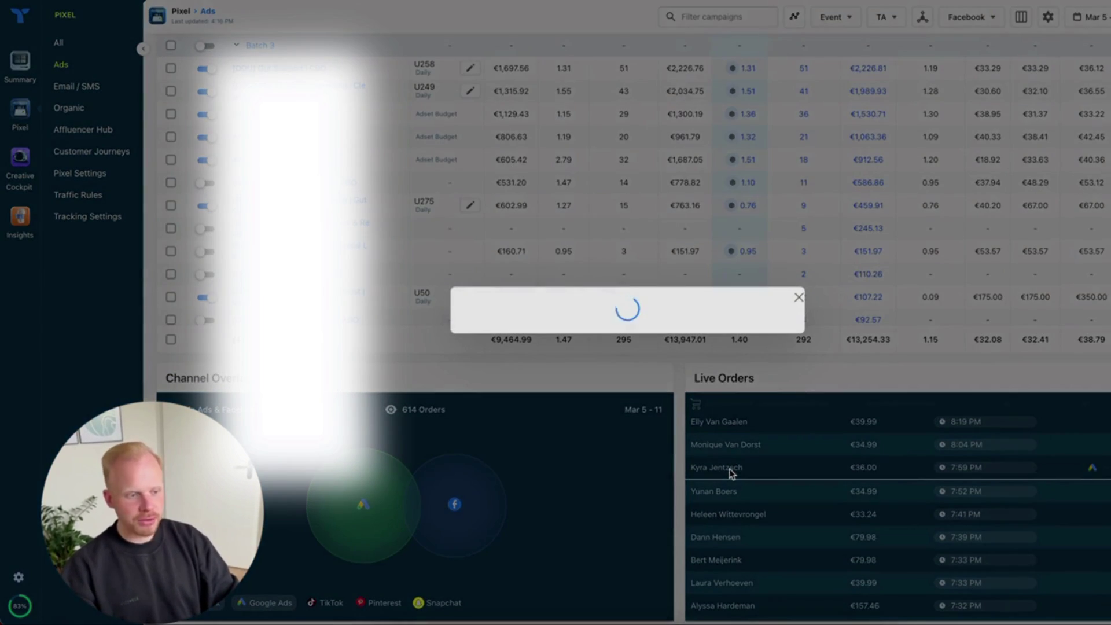
- Scroll through the live order's customer journey, then close it
{"action": "scroll", "coordinate": [694, 312], "scroll_direction": "down", "scroll_amount": 10}
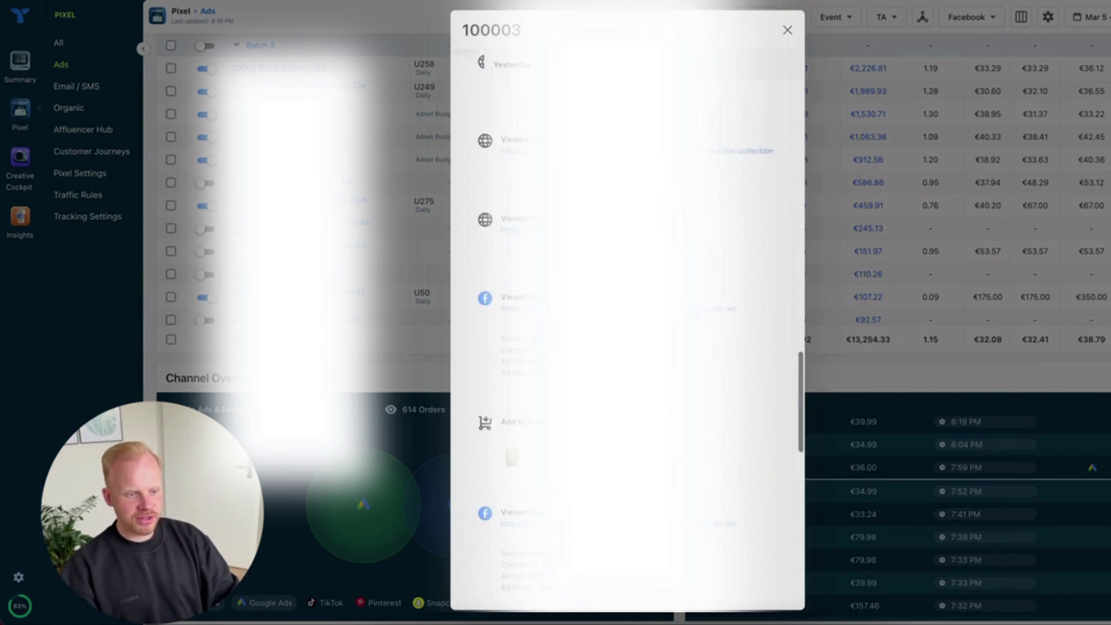
{"action": "scroll", "coordinate": [694, 313], "scroll_direction": "down", "scroll_amount": 1}
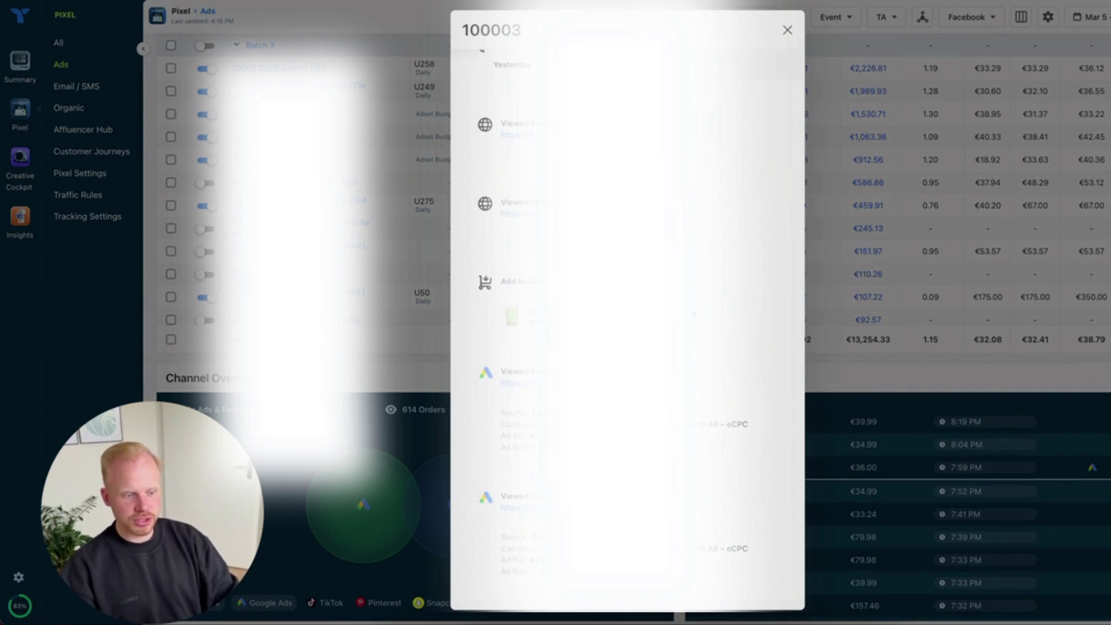
{"action": "scroll", "coordinate": [628, 312], "scroll_direction": "up", "scroll_amount": 7}
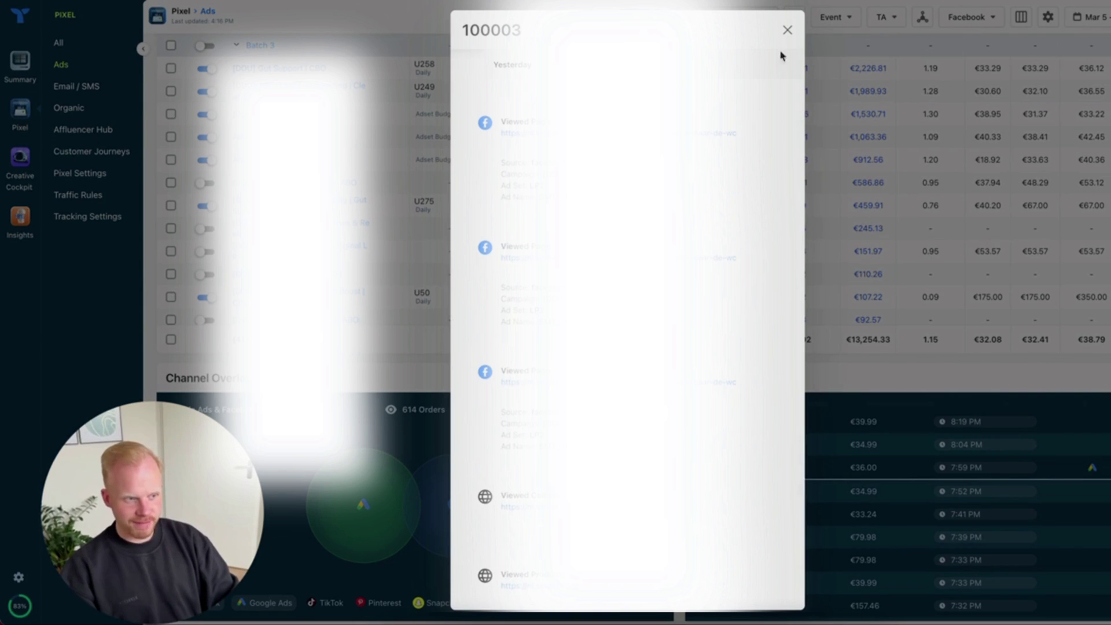
{"action": "left_click", "coordinate": [788, 30]}
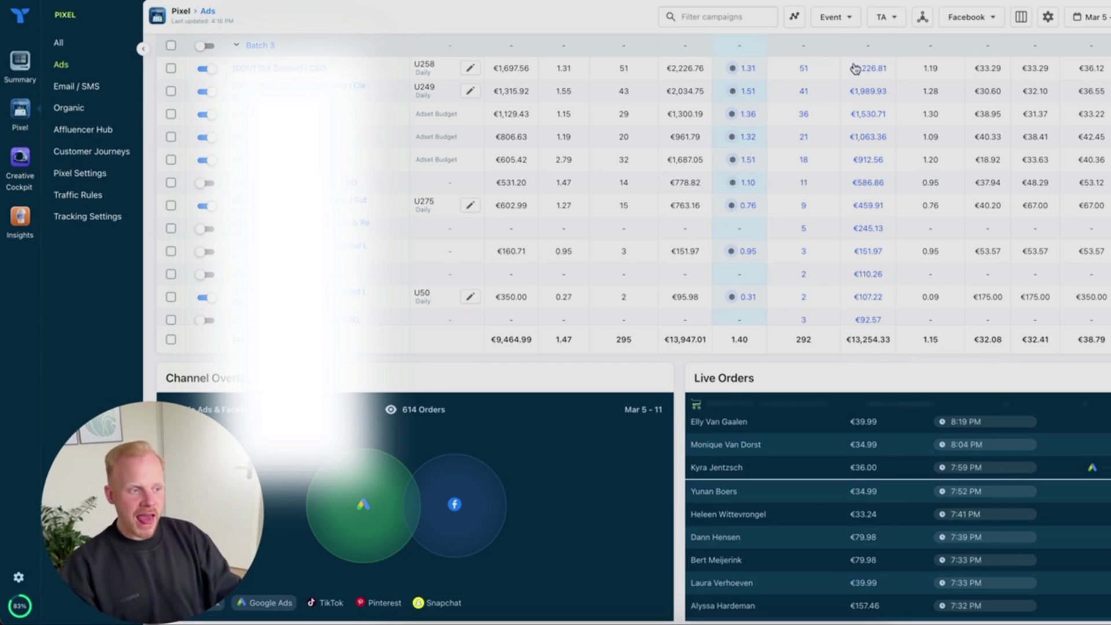
- Switch the Ads table attribution to First Click, then go to Creative Cockpit's Creative Analysis
{"action": "left_click", "coordinate": [884, 19]}
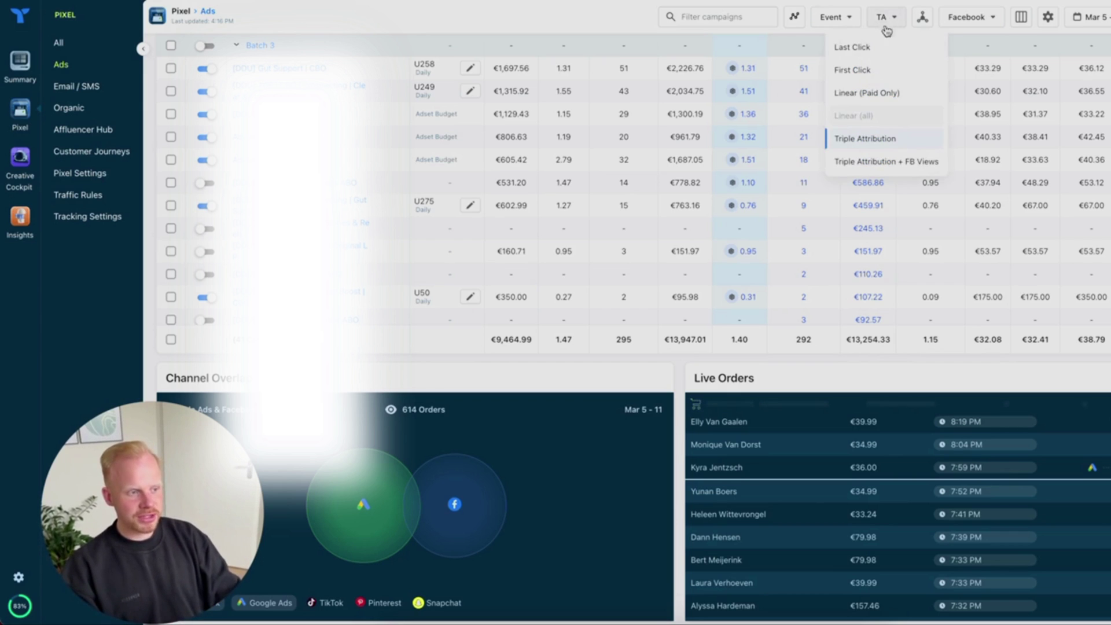
{"action": "left_click", "coordinate": [863, 71]}
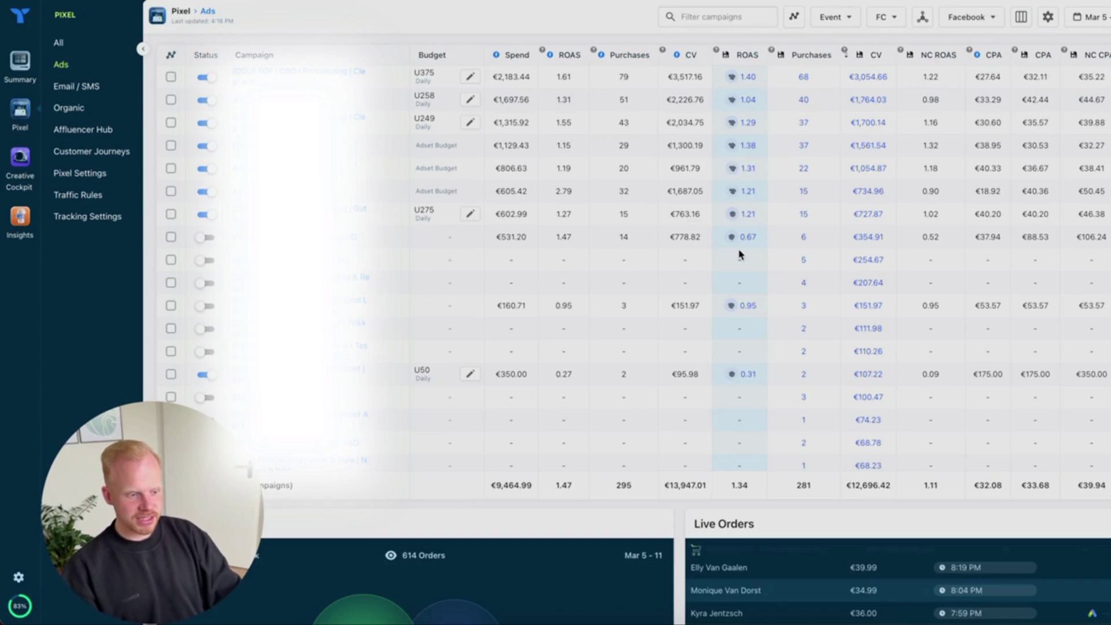
{"action": "scroll", "coordinate": [738, 255], "scroll_direction": "right", "scroll_amount": 1}
{"action": "scroll", "coordinate": [738, 254], "scroll_direction": "left", "scroll_amount": 1}
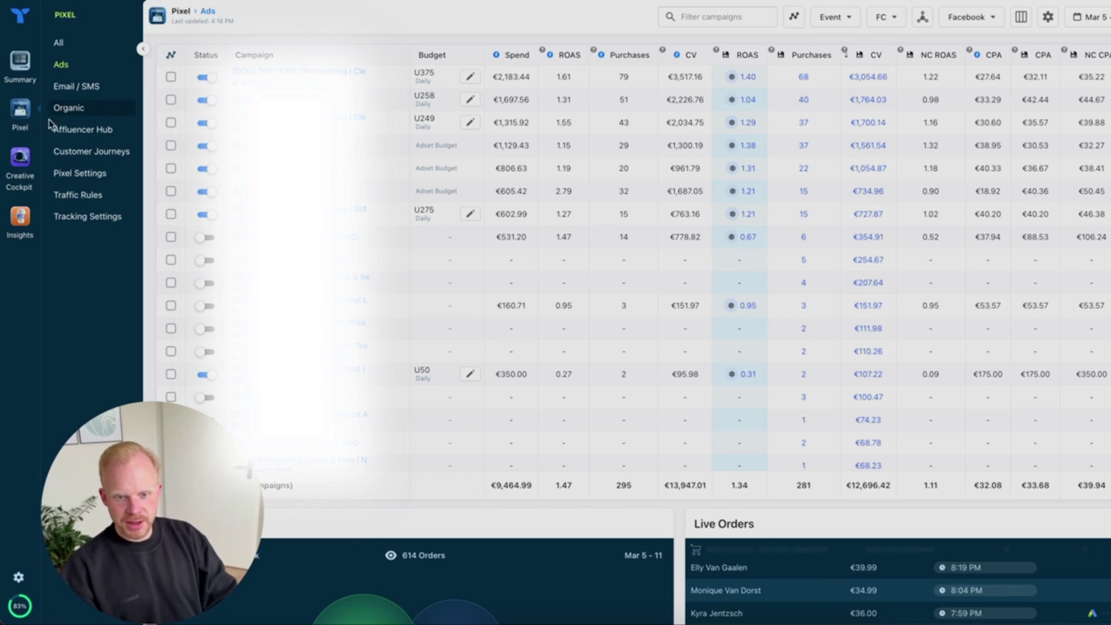
{"action": "left_click", "coordinate": [23, 162]}
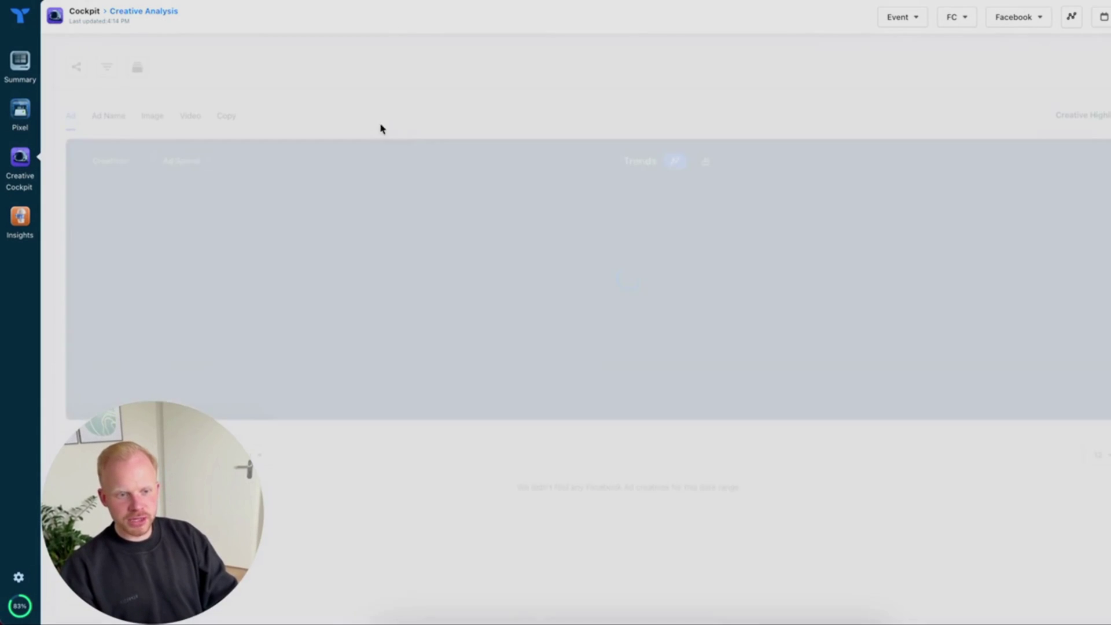
{"action": "scroll", "coordinate": [399, 94], "scroll_direction": "down", "scroll_amount": 7}
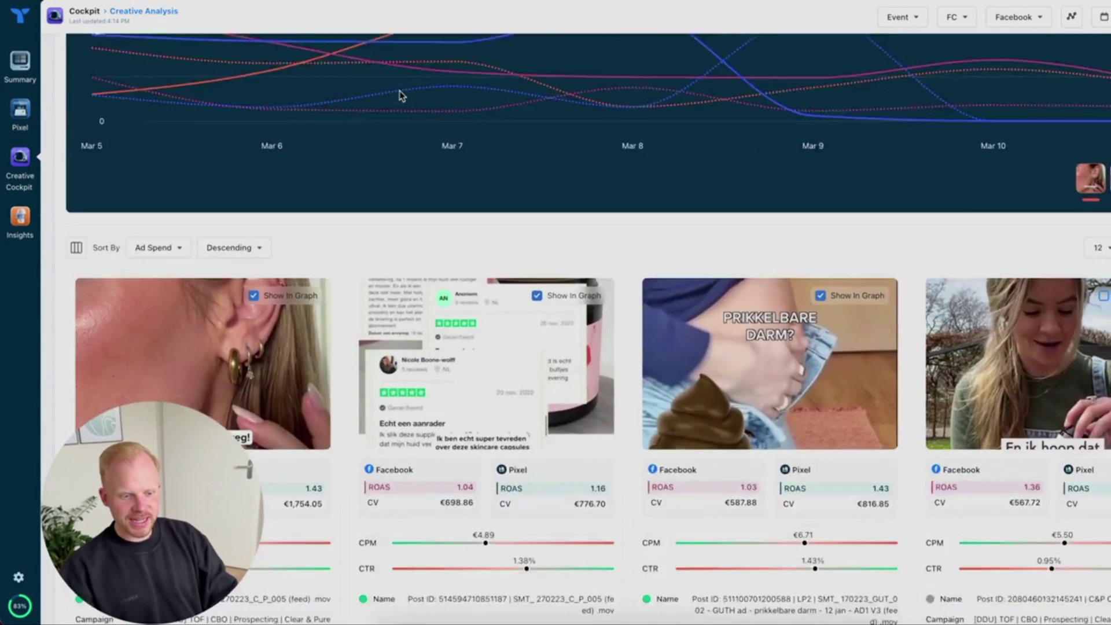
{"action": "scroll", "coordinate": [399, 96], "scroll_direction": "up", "scroll_amount": 7}
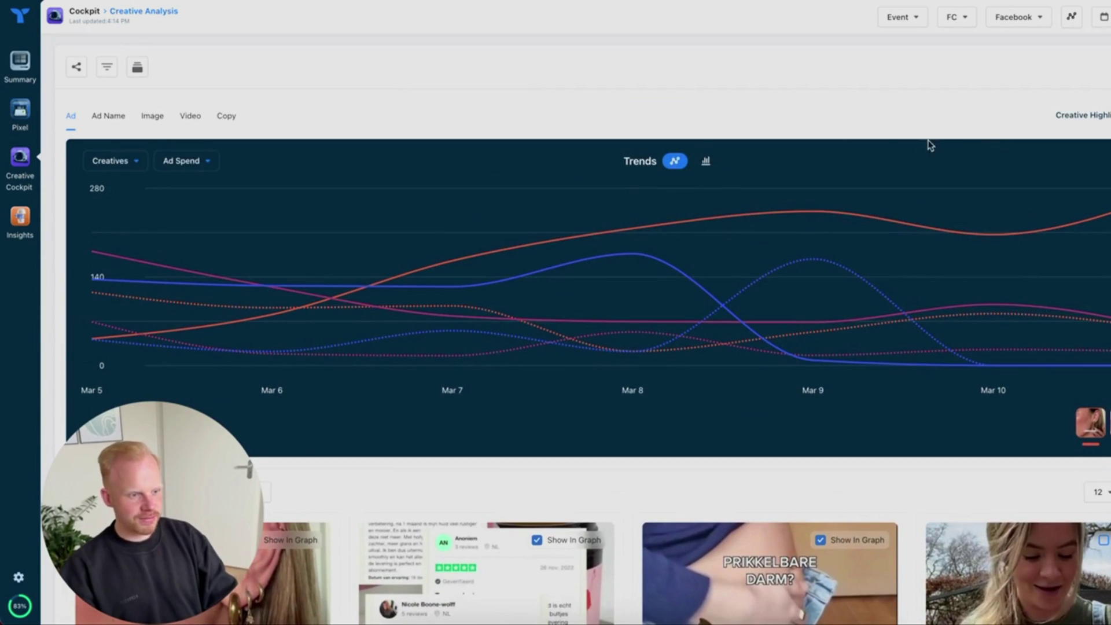
{"action": "scroll", "coordinate": [690, 137], "scroll_direction": "down", "scroll_amount": 15}
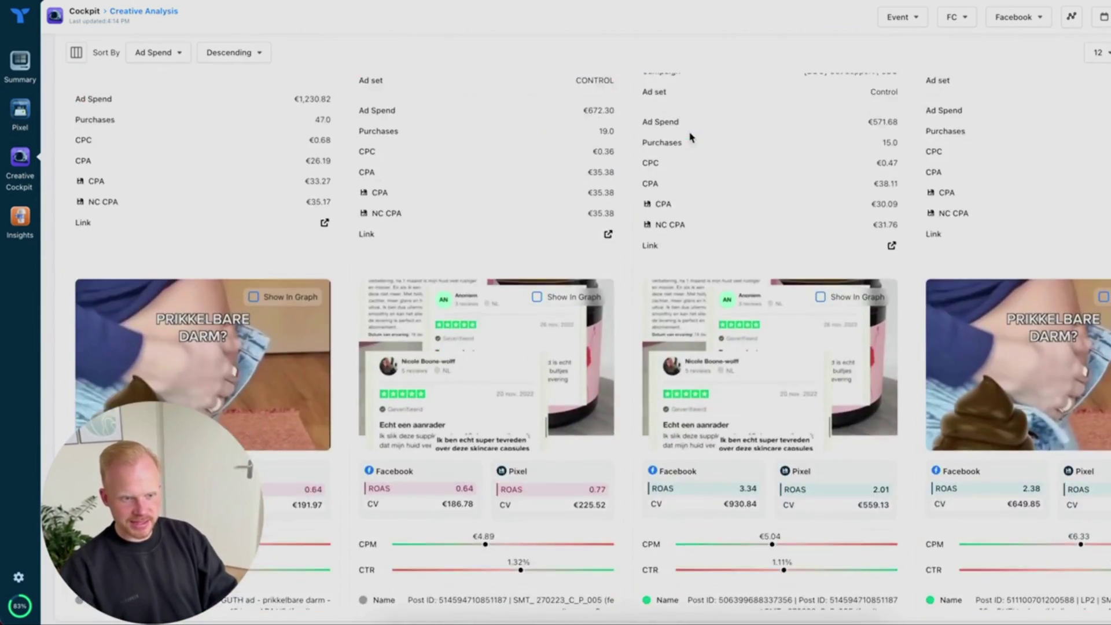
{"action": "scroll", "coordinate": [690, 137], "scroll_direction": "up", "scroll_amount": 15}
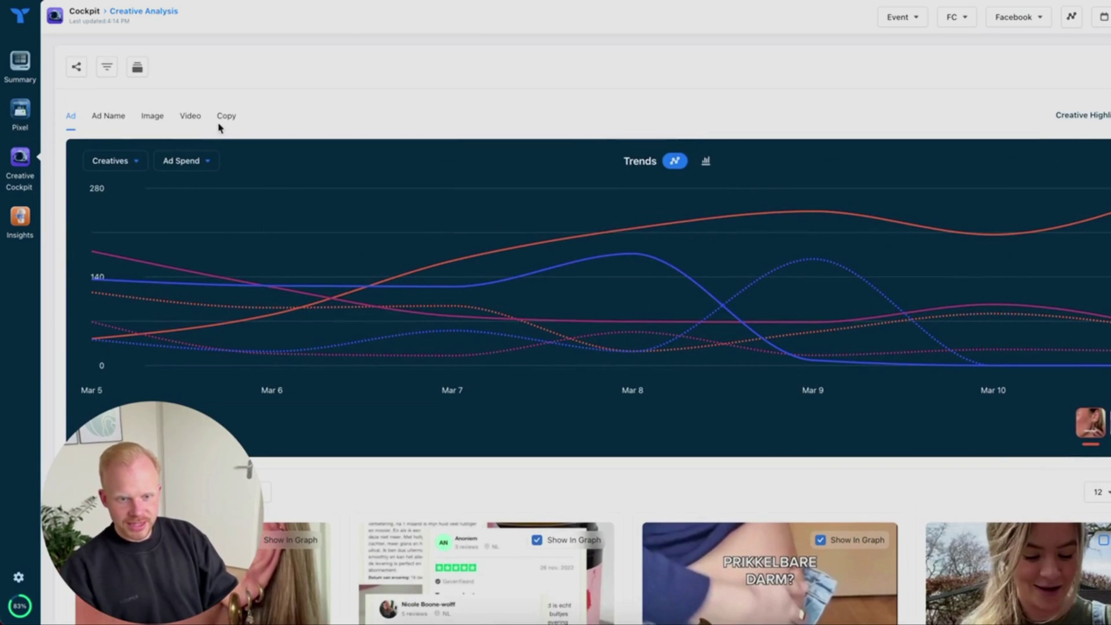
{"action": "scroll", "coordinate": [219, 128], "scroll_direction": "down", "scroll_amount": 3}
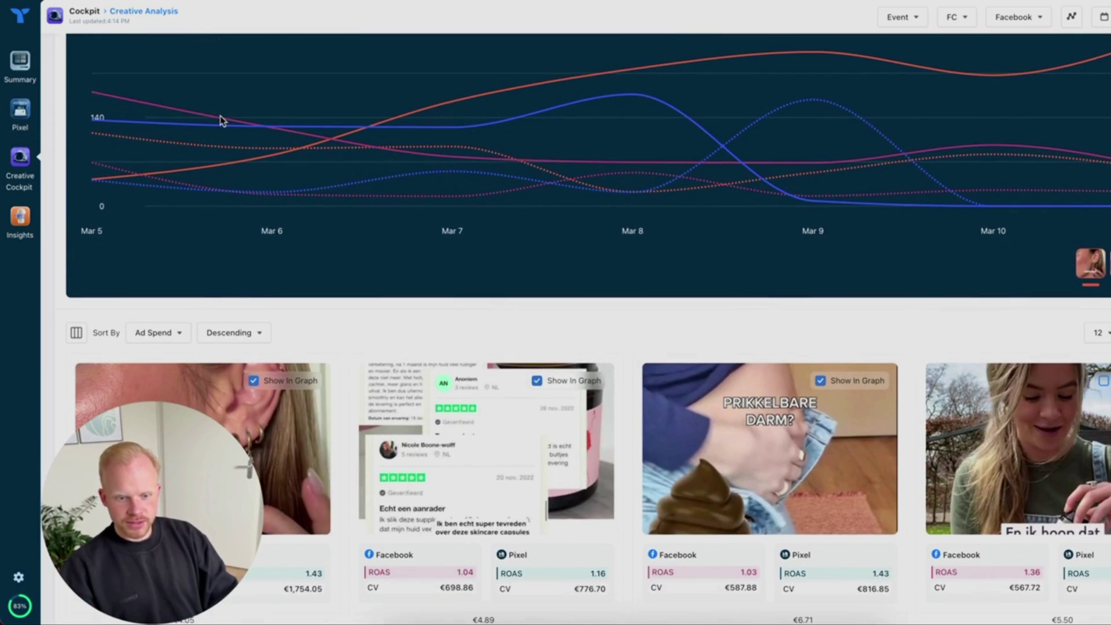
{"action": "scroll", "coordinate": [340, 329], "scroll_direction": "down", "scroll_amount": 2}
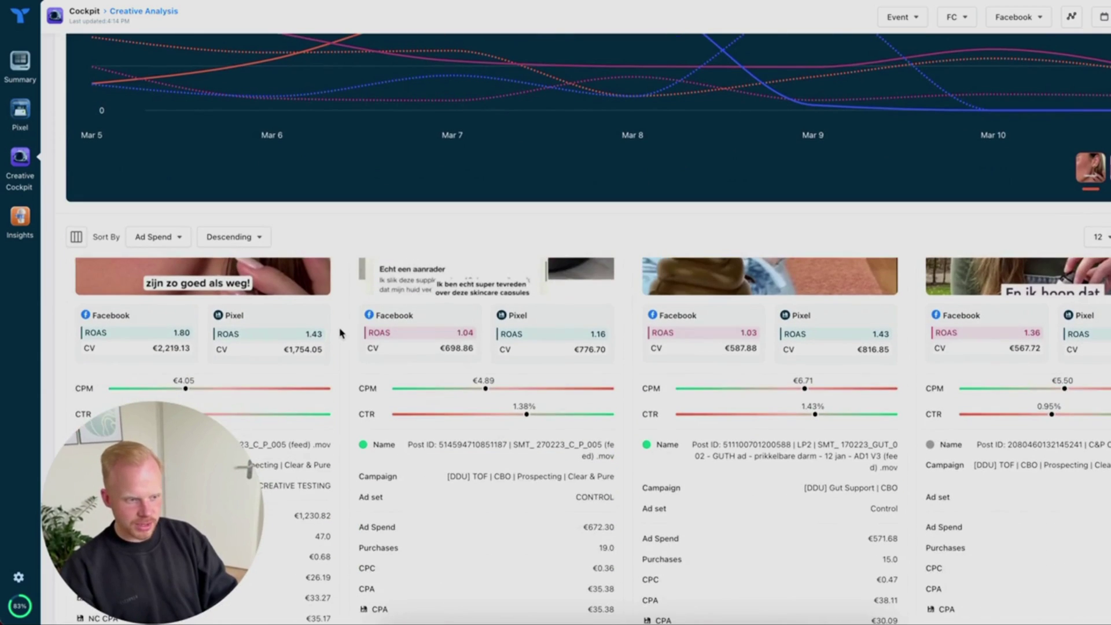
{"action": "scroll", "coordinate": [339, 333], "scroll_direction": "down", "scroll_amount": 1}
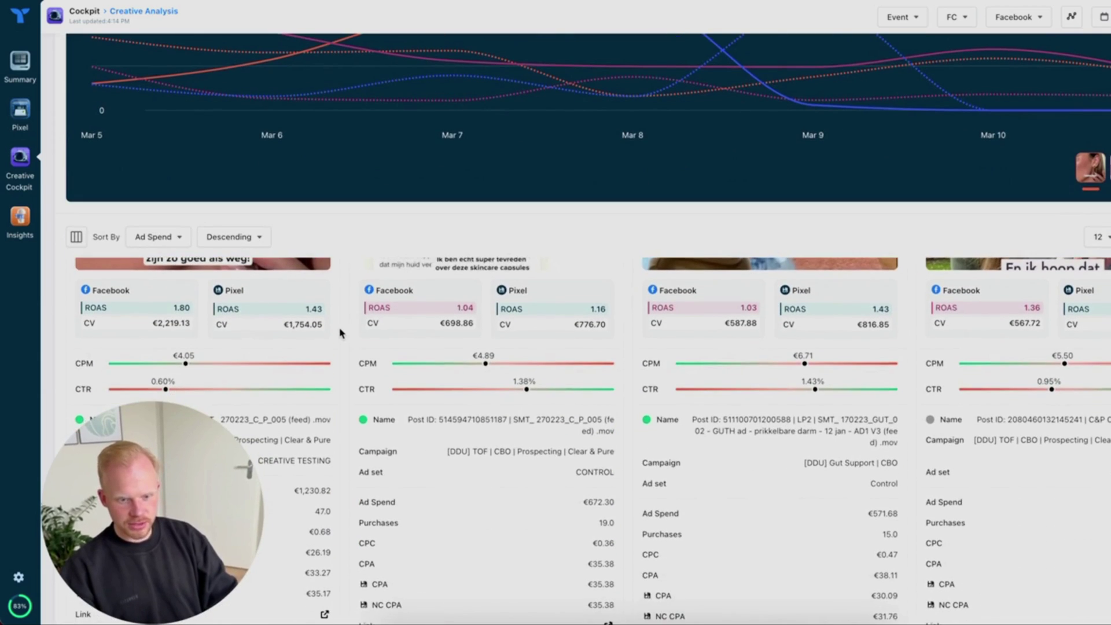
{"action": "scroll", "coordinate": [339, 332], "scroll_direction": "down", "scroll_amount": 3}
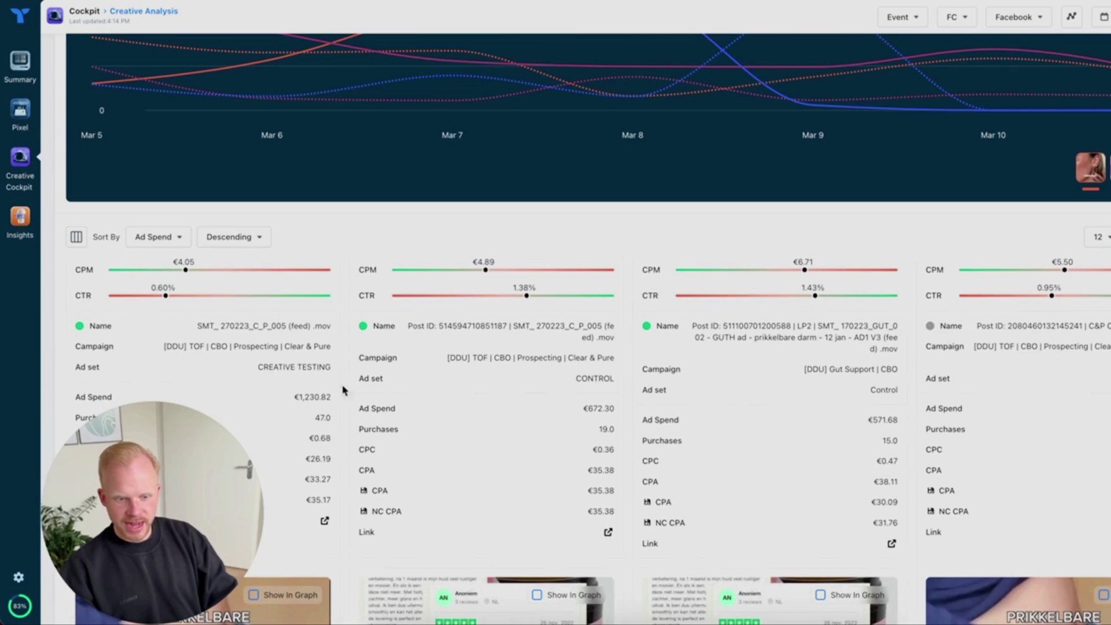
{"action": "scroll", "coordinate": [326, 405], "scroll_direction": "down", "scroll_amount": 4}
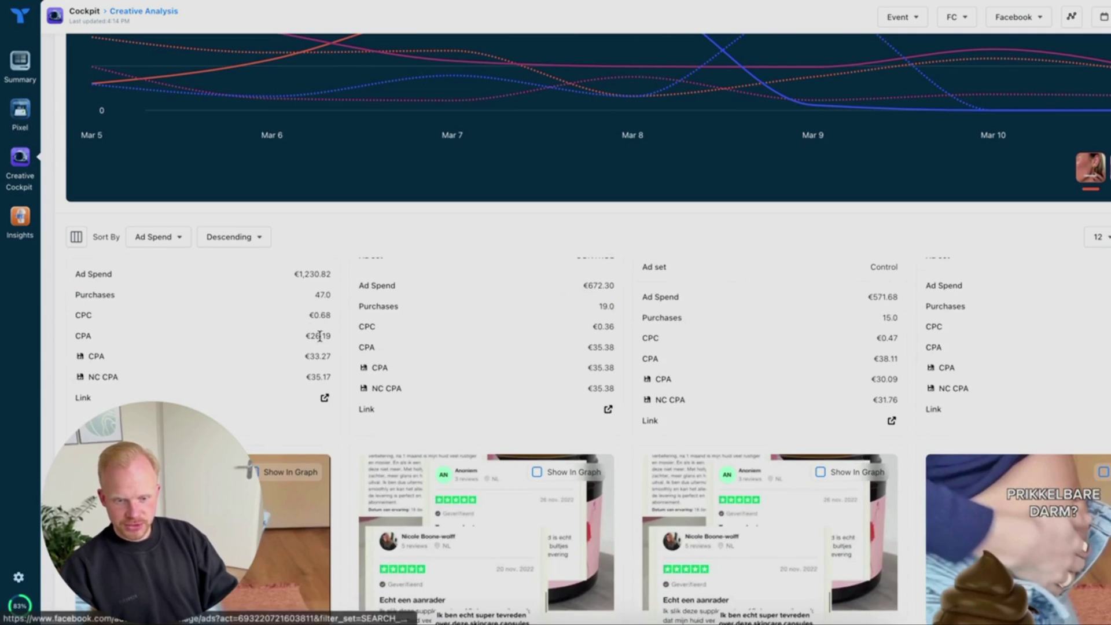
{"action": "scroll", "coordinate": [320, 358], "scroll_direction": "up", "scroll_amount": 3}
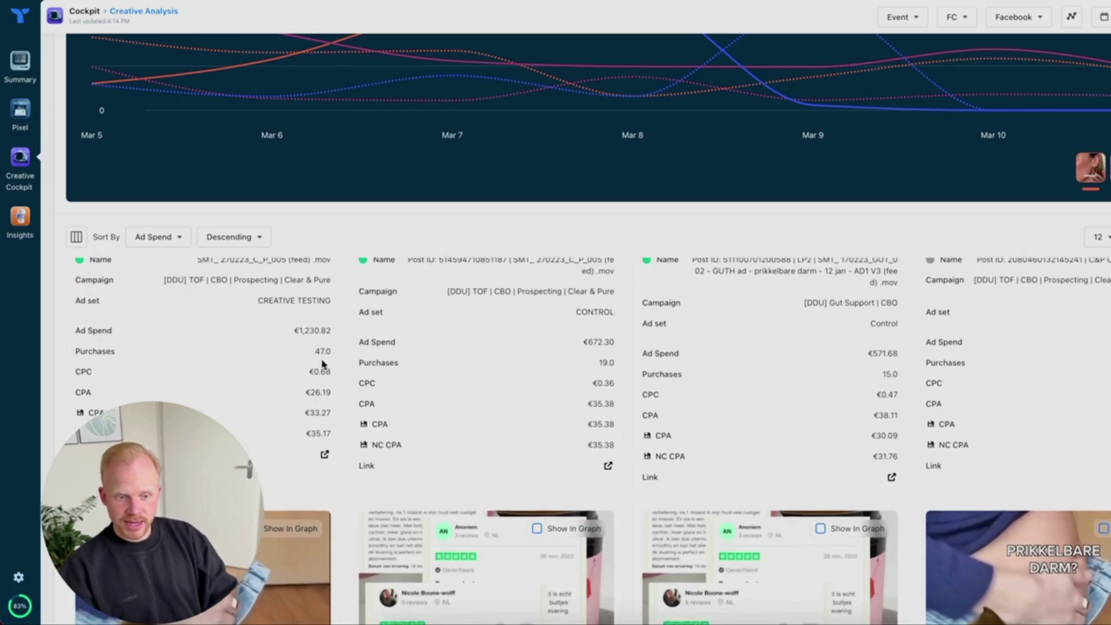
{"action": "scroll", "coordinate": [322, 363], "scroll_direction": "down", "scroll_amount": 3}
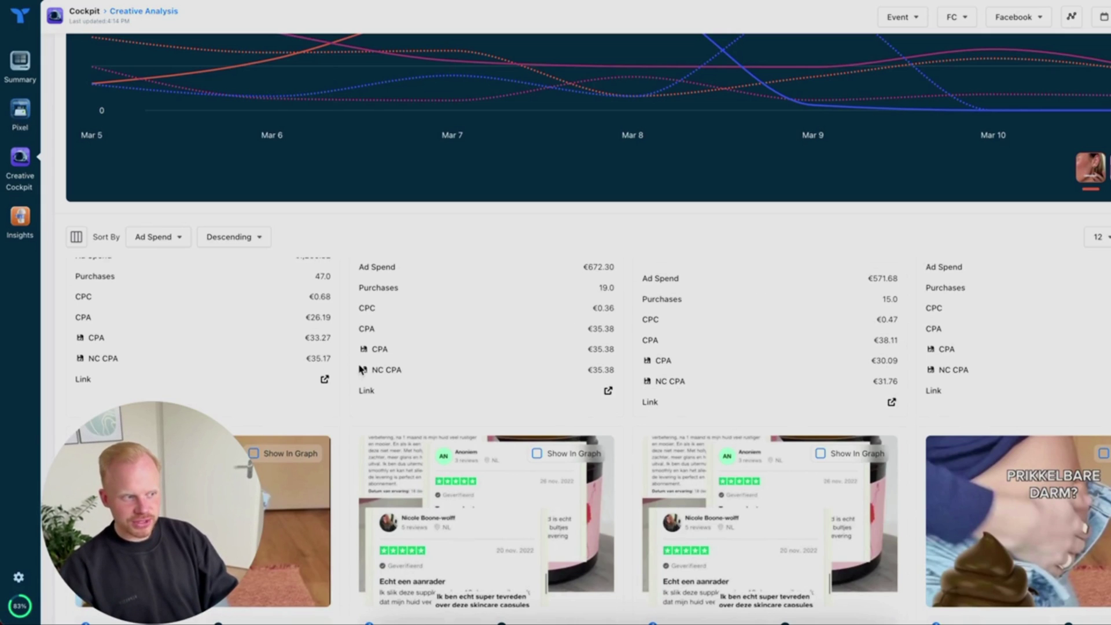
{"action": "scroll", "coordinate": [361, 369], "scroll_direction": "down", "scroll_amount": 1}
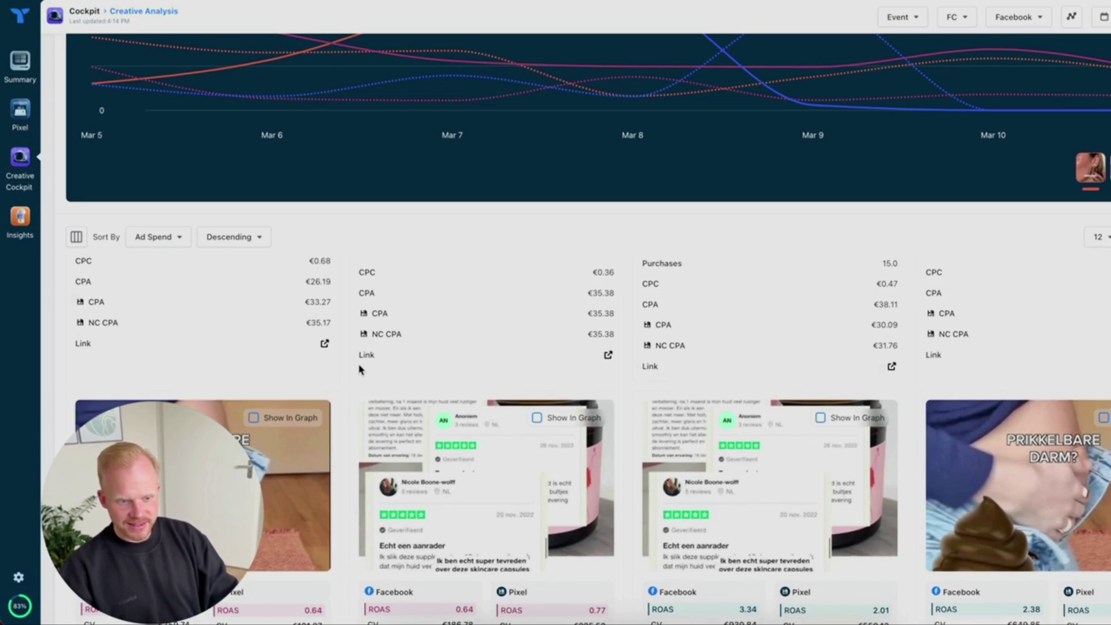
{"action": "scroll", "coordinate": [428, 334], "scroll_direction": "down", "scroll_amount": 1}
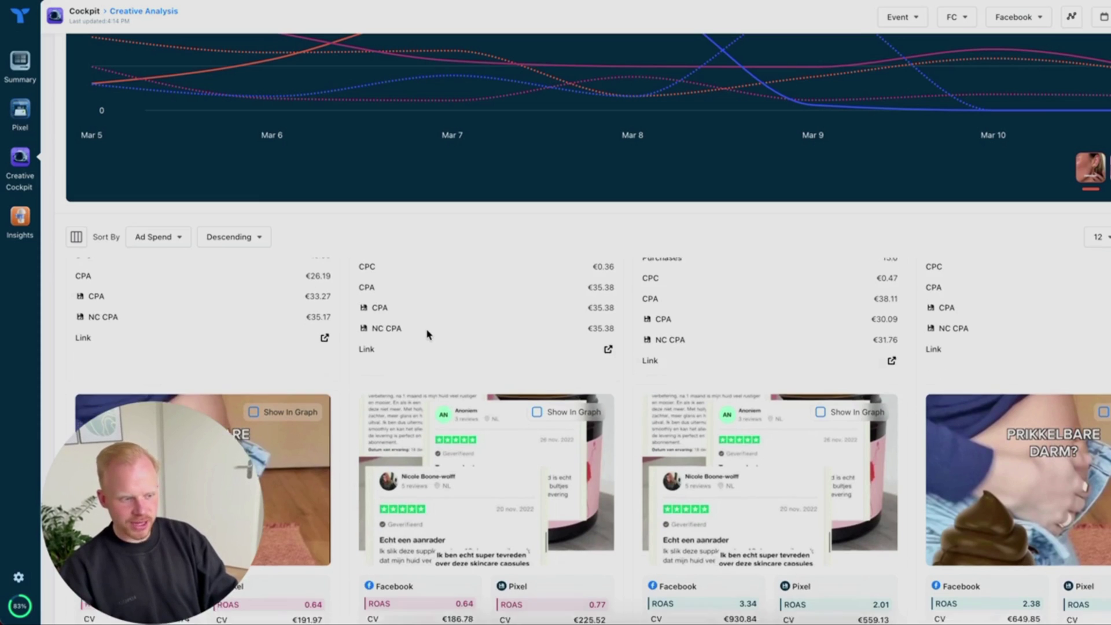
{"action": "scroll", "coordinate": [428, 334], "scroll_direction": "down", "scroll_amount": 1}
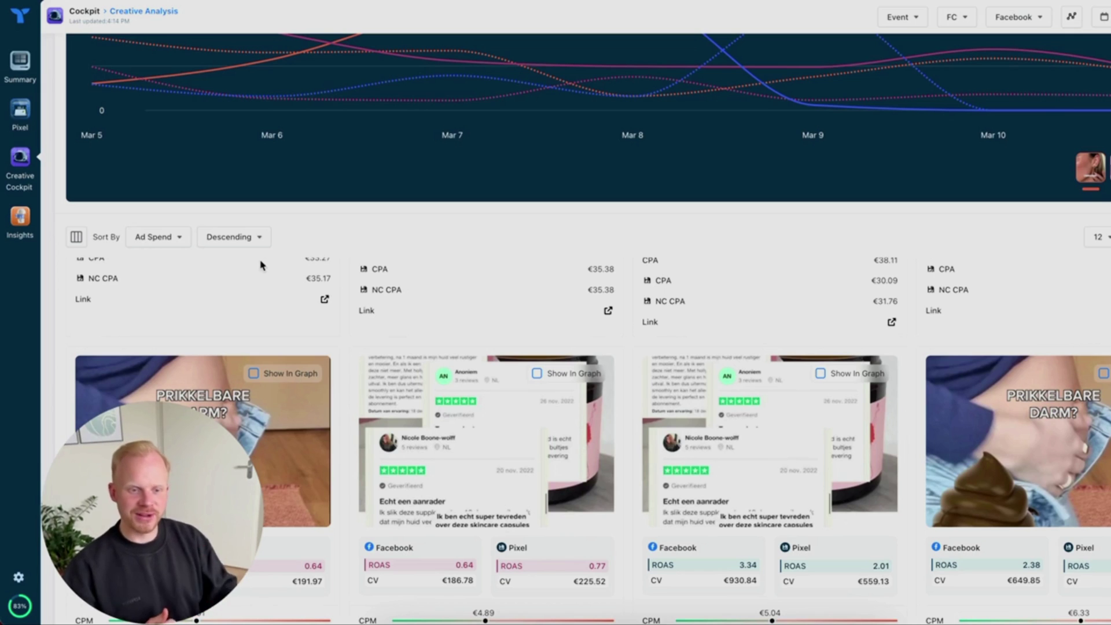
{"action": "scroll", "coordinate": [355, 292], "scroll_direction": "down", "scroll_amount": 3}
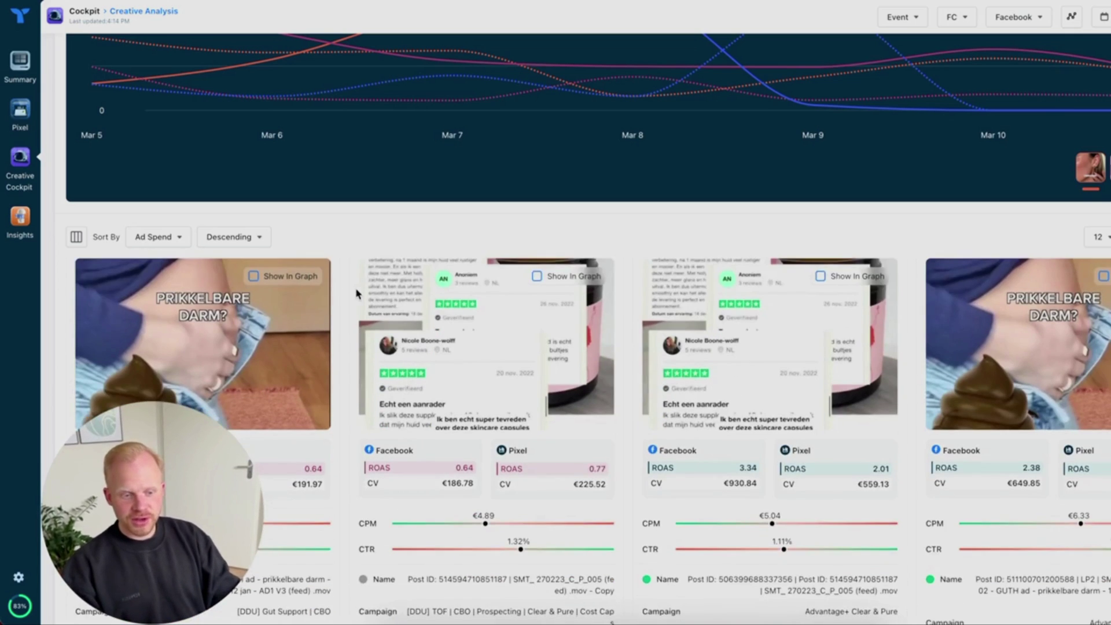
{"action": "scroll", "coordinate": [355, 292], "scroll_direction": "down", "scroll_amount": 7}
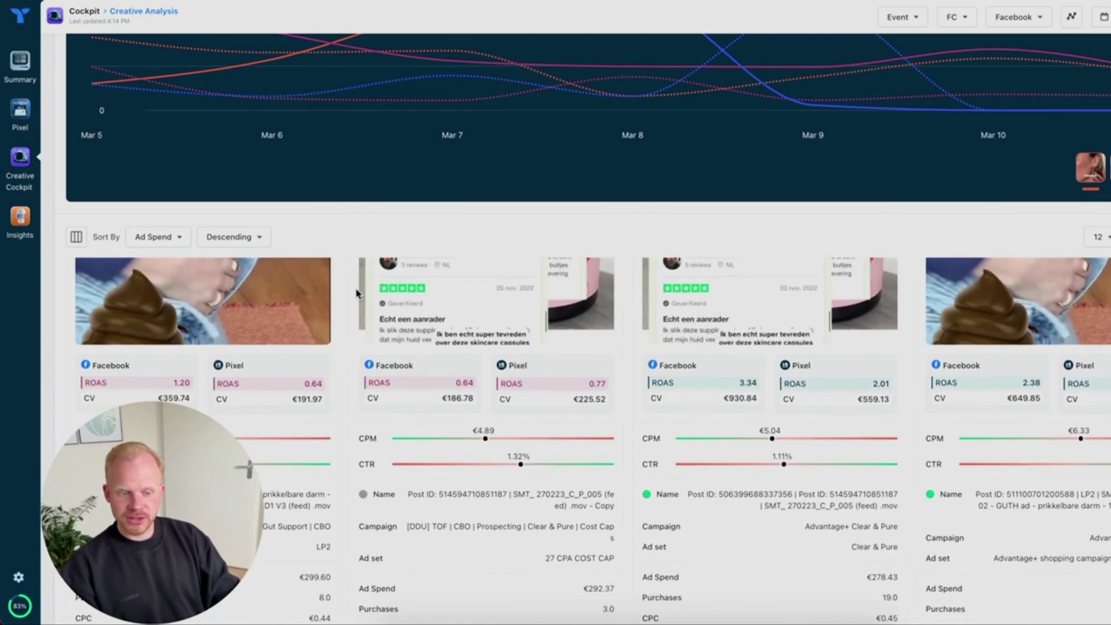
{"action": "scroll", "coordinate": [356, 292], "scroll_direction": "up", "scroll_amount": 4}
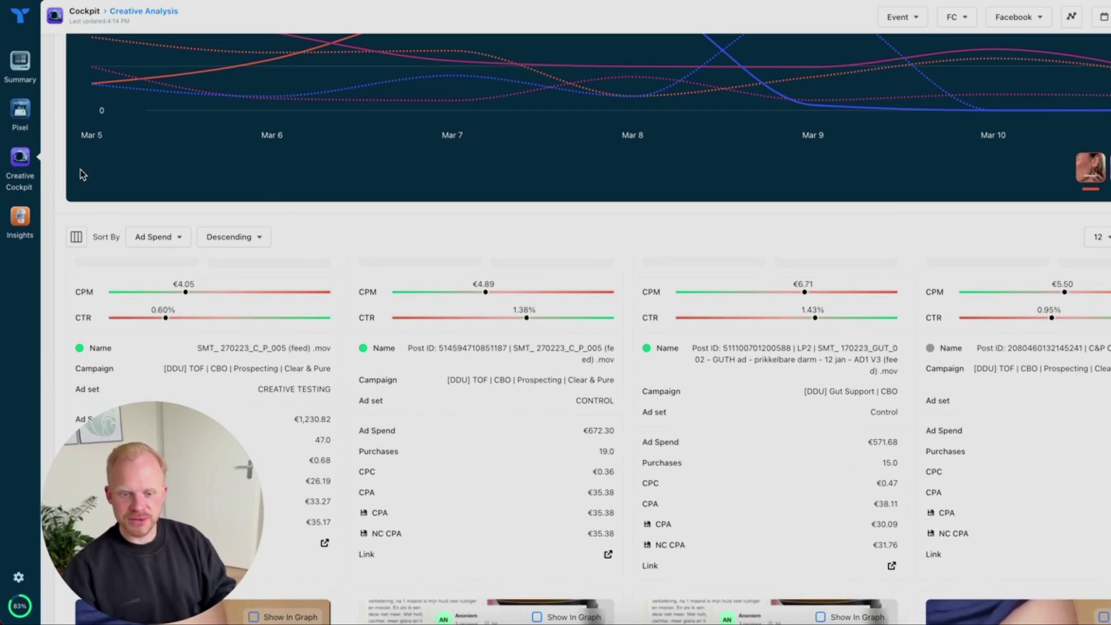
- Review the SCDP customer segments table under Insights, then switch to the LTV 60/90 Days page
{"action": "left_click", "coordinate": [20, 219]}
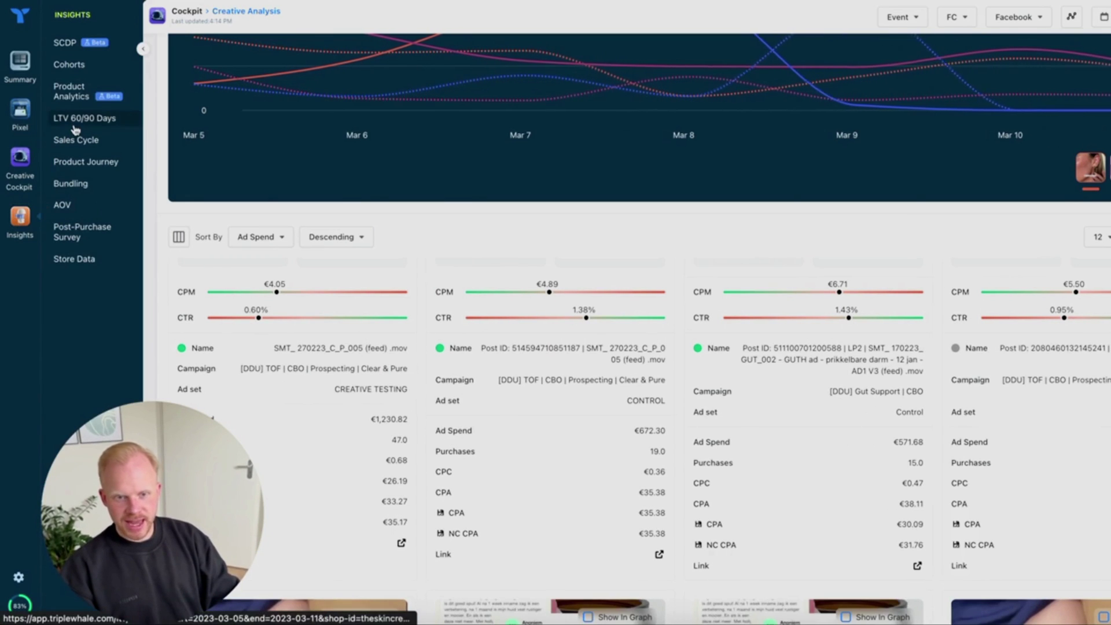
{"action": "left_click", "coordinate": [66, 43]}
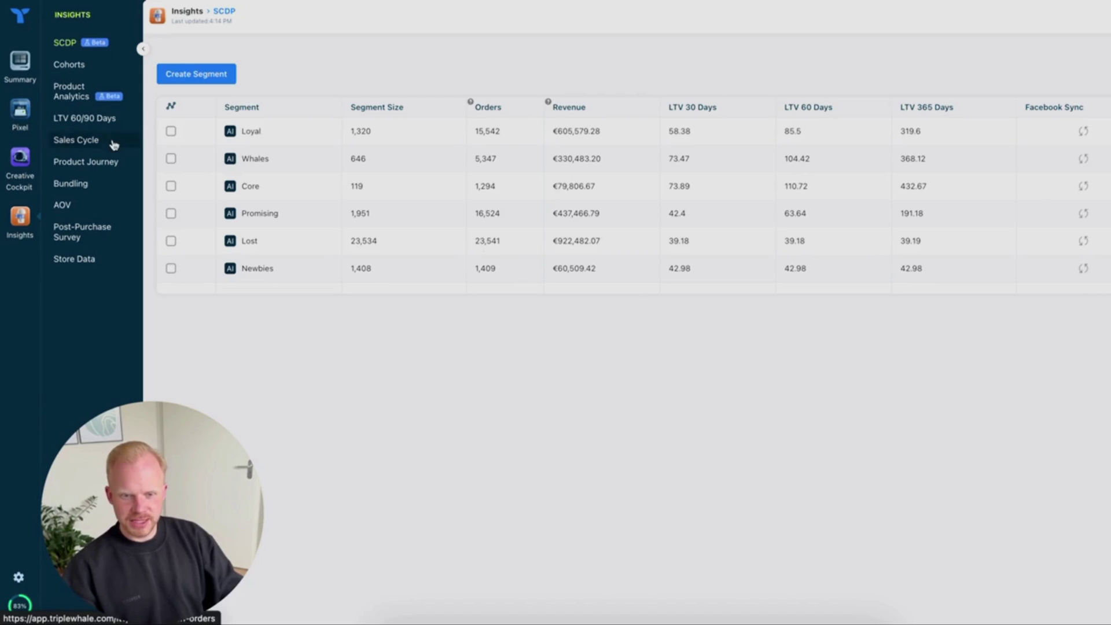
{"action": "left_click", "coordinate": [99, 118]}
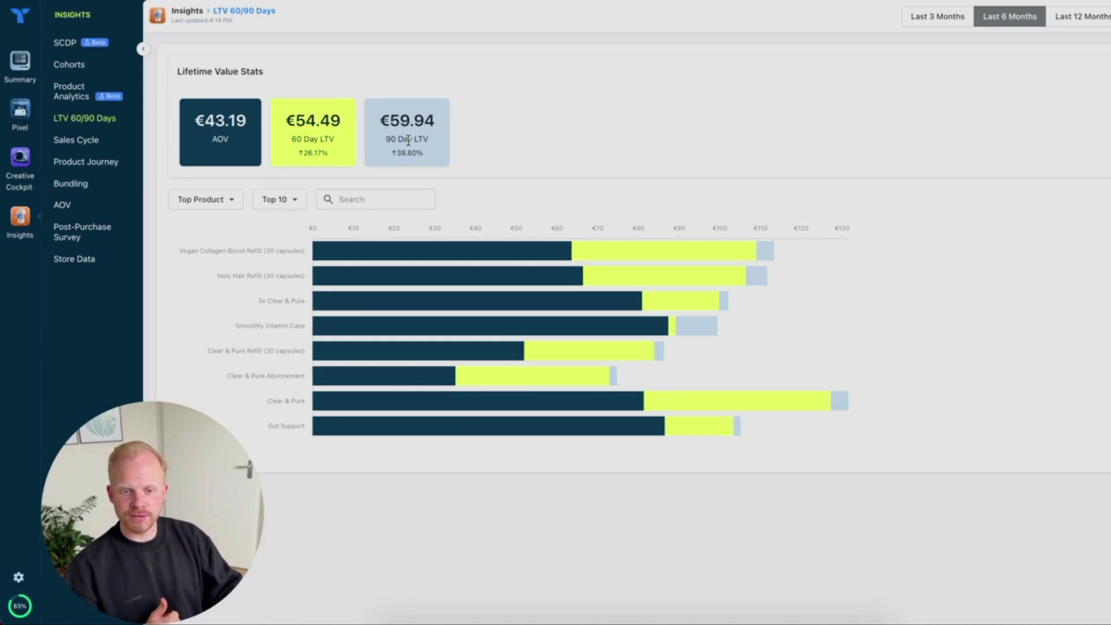
- Scroll through the Sales Cycle histogram of time between repeat orders, then move on to Post-Purchase Survey
{"action": "left_click", "coordinate": [70, 148]}
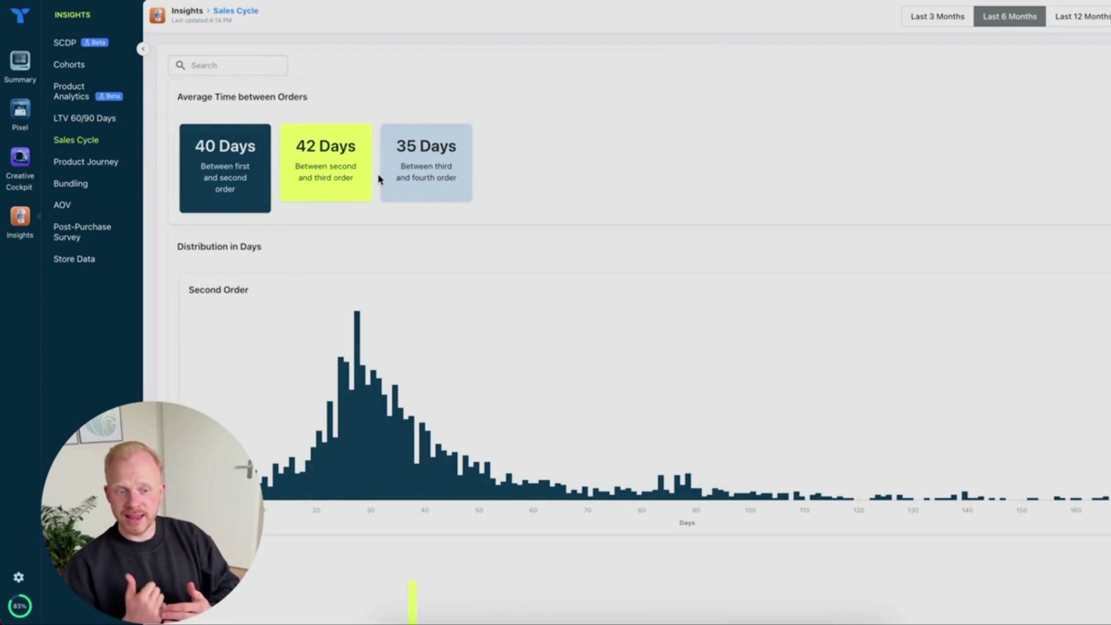
{"action": "scroll", "coordinate": [475, 212], "scroll_direction": "down", "scroll_amount": 1}
{"action": "scroll", "coordinate": [476, 213], "scroll_direction": "down", "scroll_amount": 1}
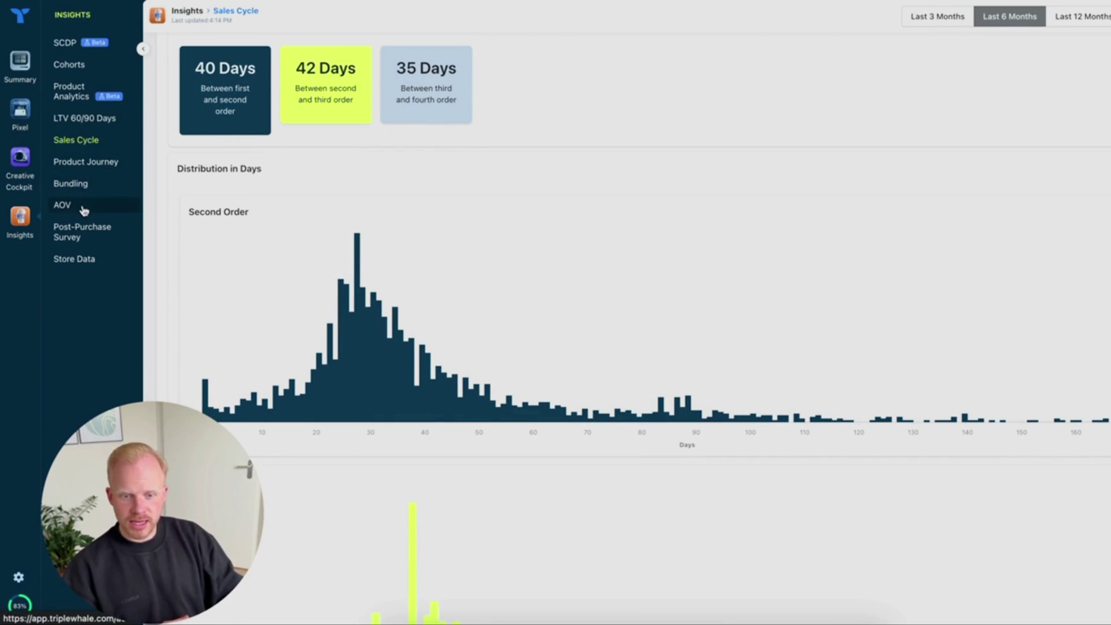
{"action": "left_click", "coordinate": [91, 233]}
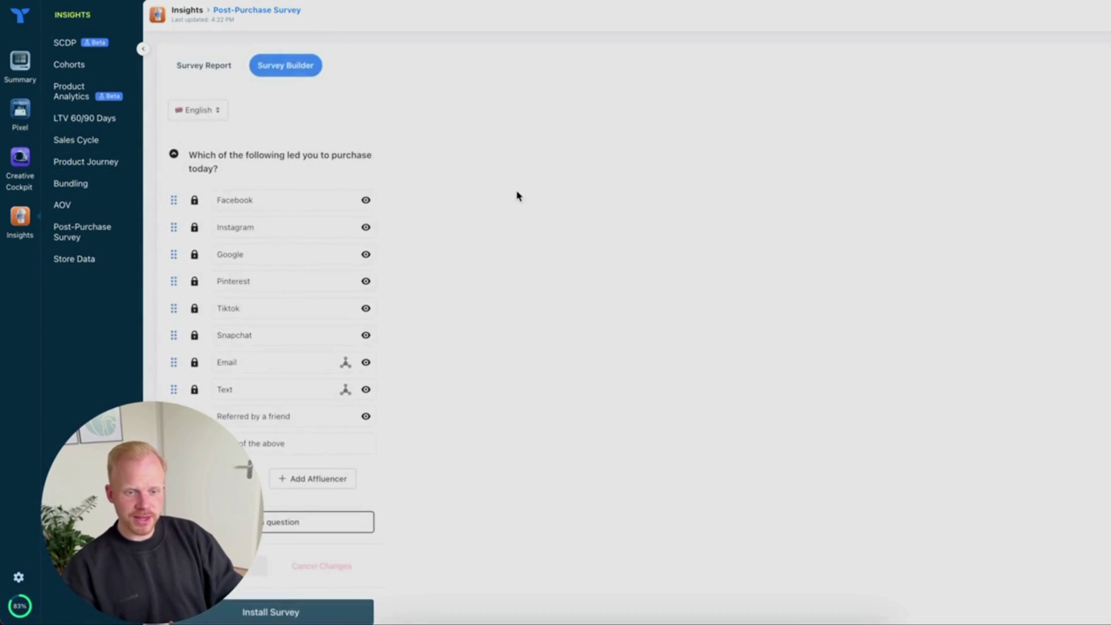
- Scroll through the Survey Builder questions and go back to the Summary dashboard
{"action": "scroll", "coordinate": [518, 196], "scroll_direction": "down", "scroll_amount": 1}
{"action": "scroll", "coordinate": [517, 196], "scroll_direction": "up", "scroll_amount": 1}
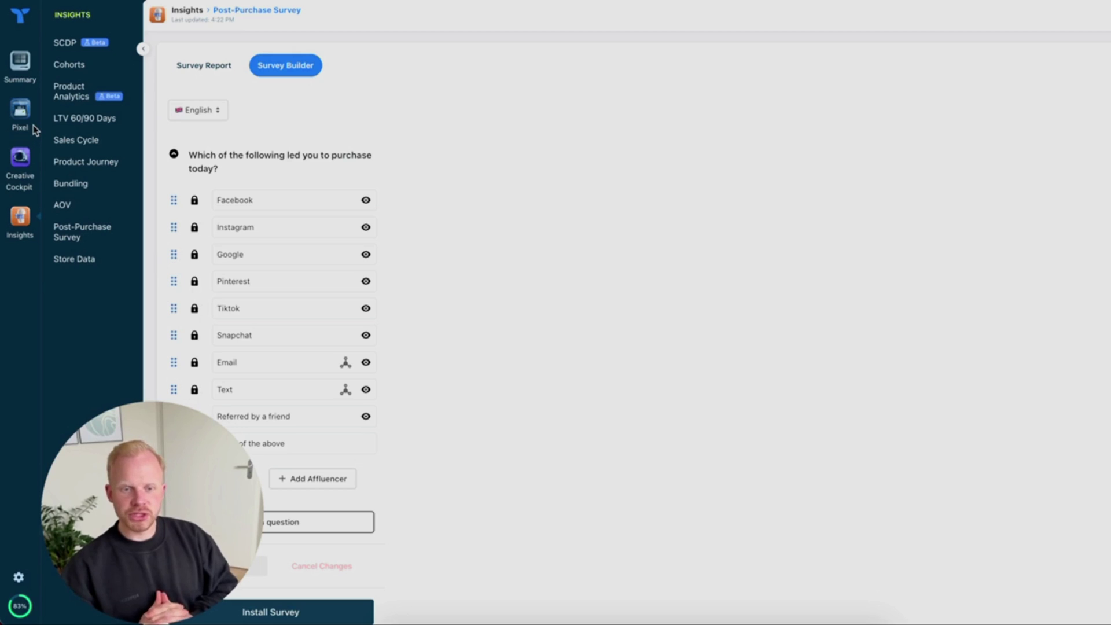
{"action": "left_click", "coordinate": [21, 73]}
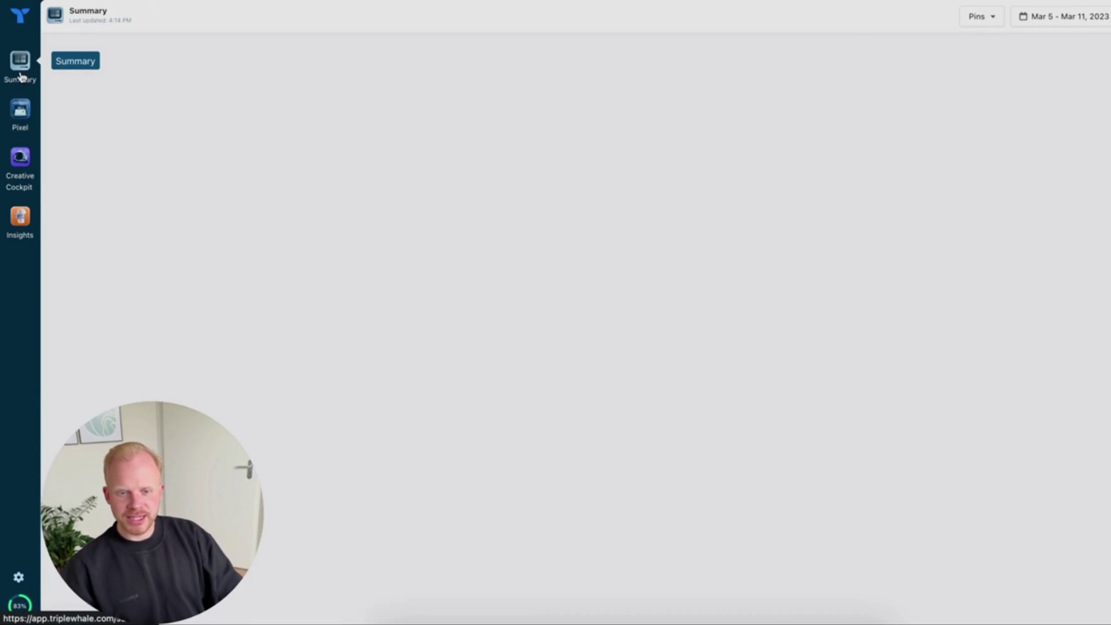